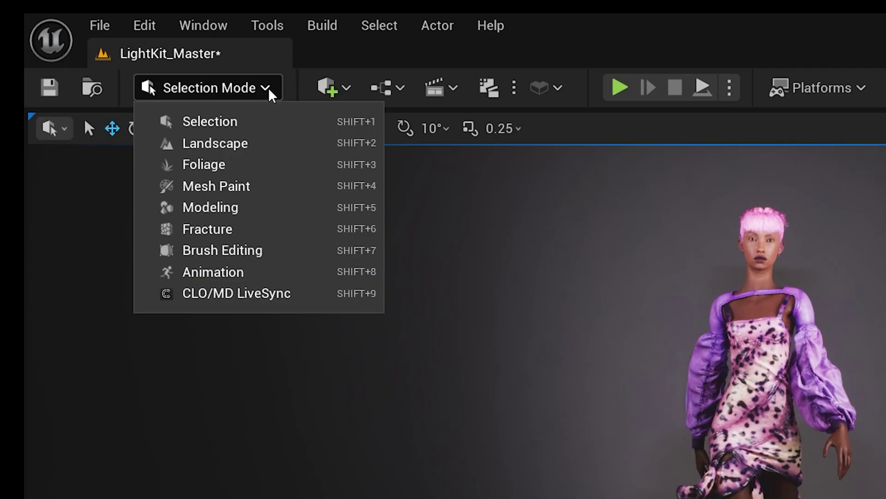
# Switch Unreal Engine to CLO/MD LiveSync mode and scroll through the LiveSync settings.
pyautogui.click(282, 296)
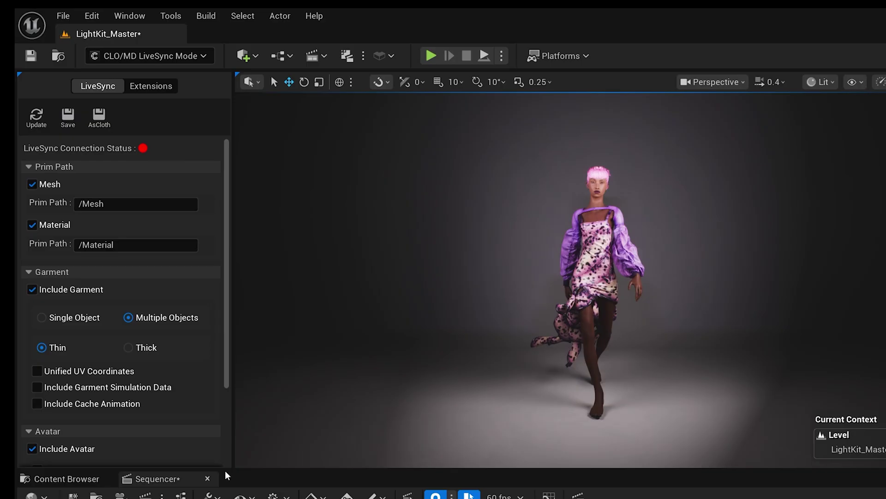
pyautogui.scroll(-4, 143, 376)
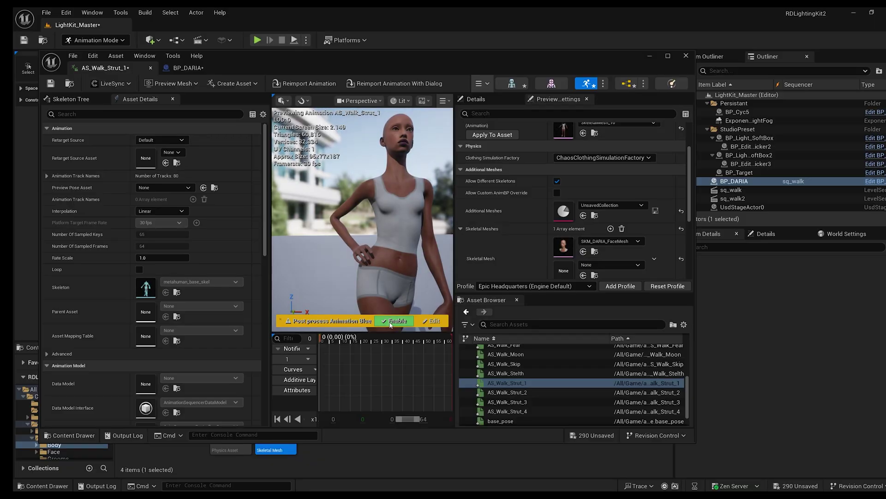
# Toggle the post-process animation blueprint on and off in the walk preview.
pyautogui.click(390, 322)
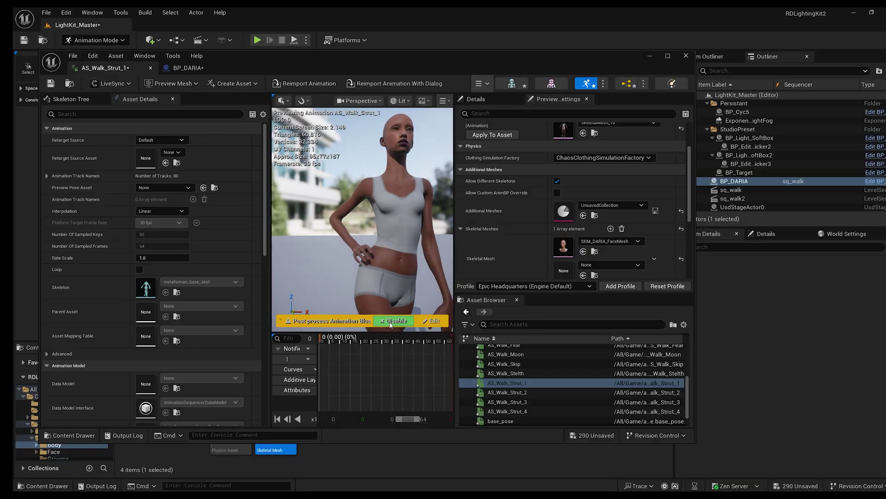
pyautogui.click(391, 322)
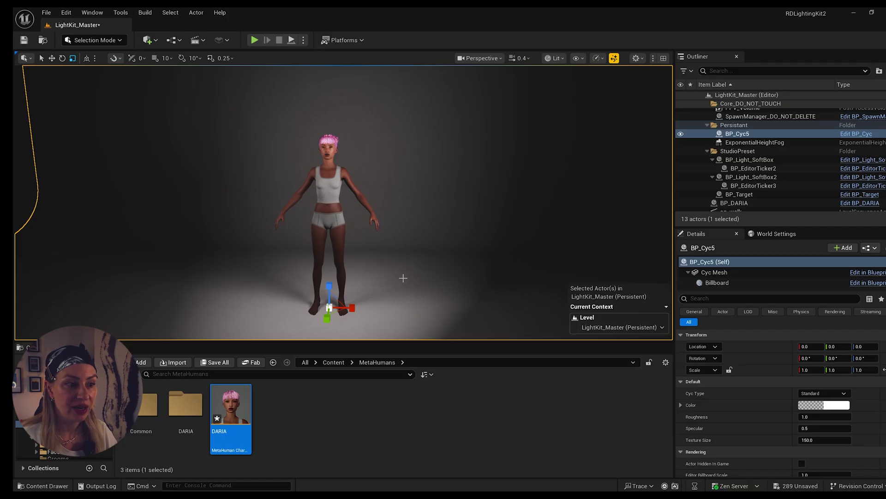
pyautogui.moveTo(350, 258); pyautogui.dragTo(350, 258)
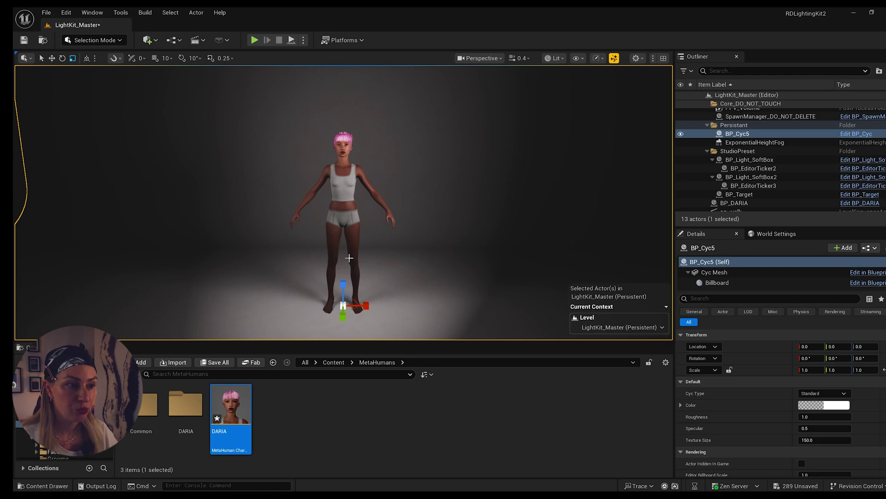
pyautogui.moveTo(349, 257); pyautogui.dragTo(349, 258)
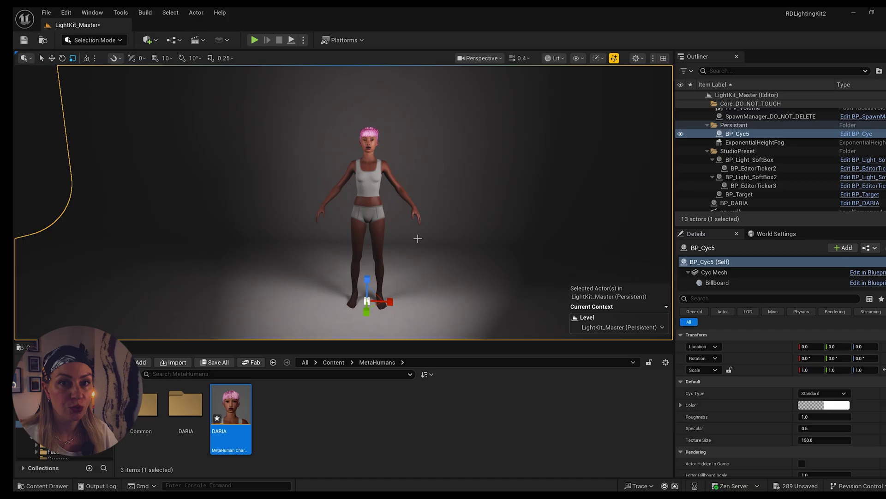
pyautogui.moveTo(417, 239); pyautogui.dragTo(456, 274, button='right')
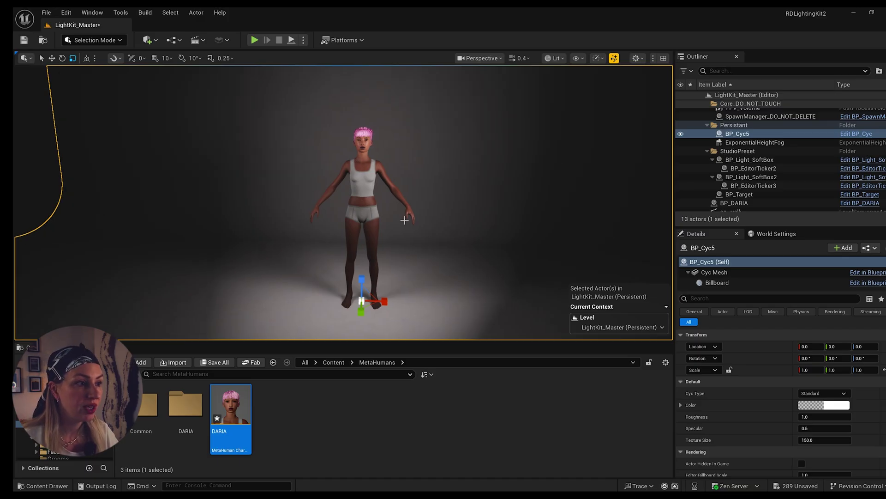
pyautogui.click(197, 39)
# Create the sq_walk2 level sequence and add BP_DARIA to it as a track.
pyautogui.click(239, 67)
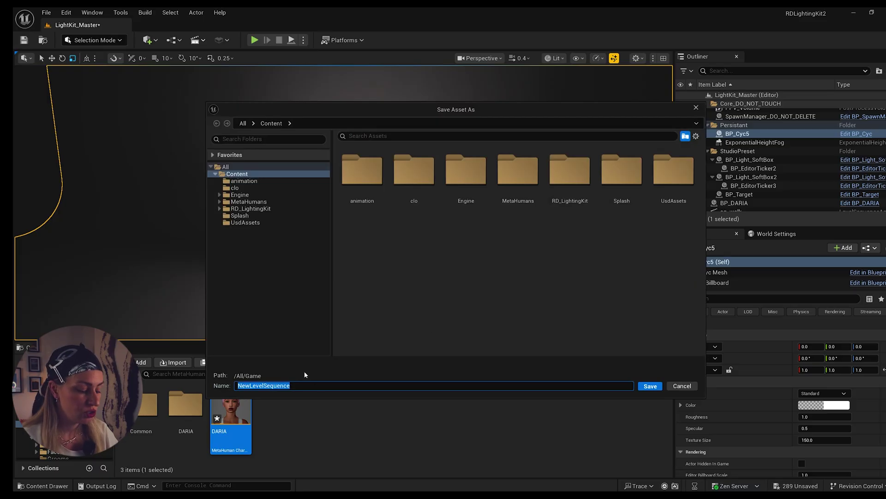
pyautogui.write('sq')
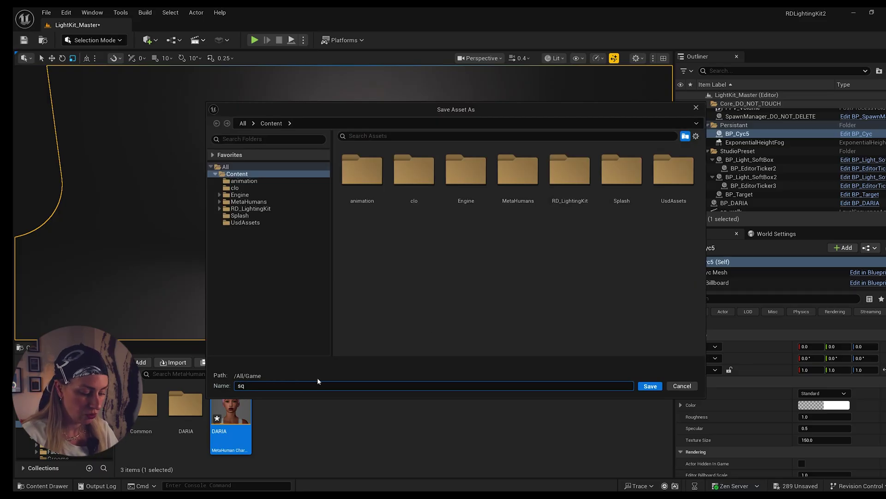
pyautogui.write('_walk2')
pyautogui.press('Return')
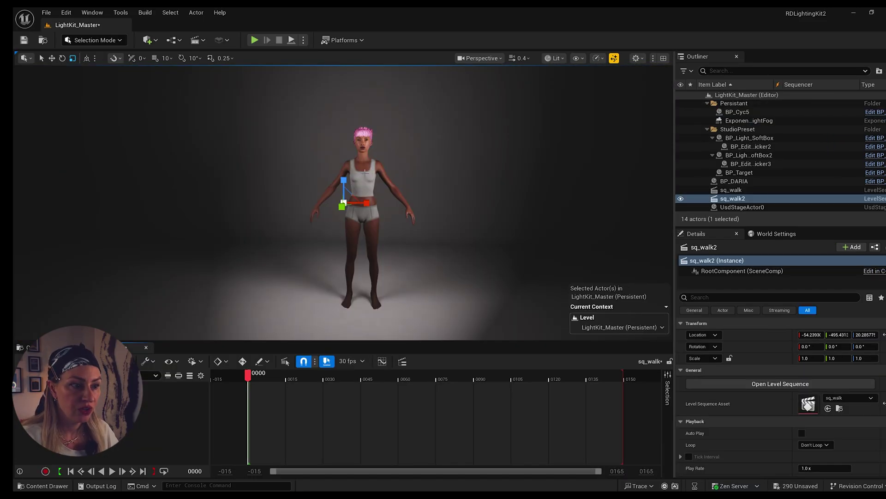
pyautogui.click(392, 171)
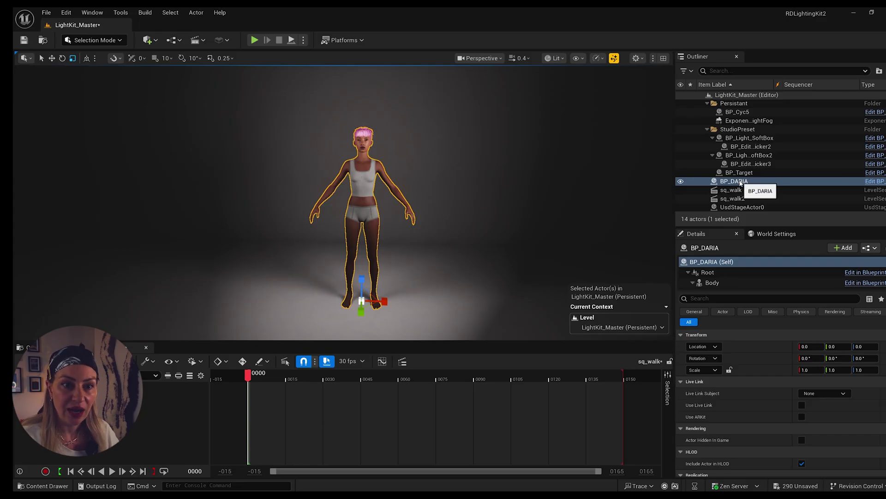
pyautogui.moveTo(741, 184); pyautogui.dragTo(143, 406)
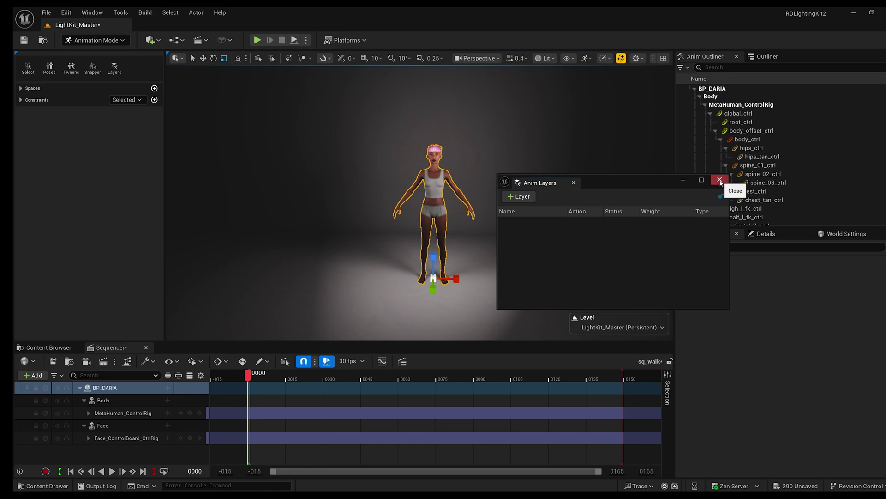
# Delete the body's MetaHuman_ControlRig track and open the Body track options.
pyautogui.click(720, 181)
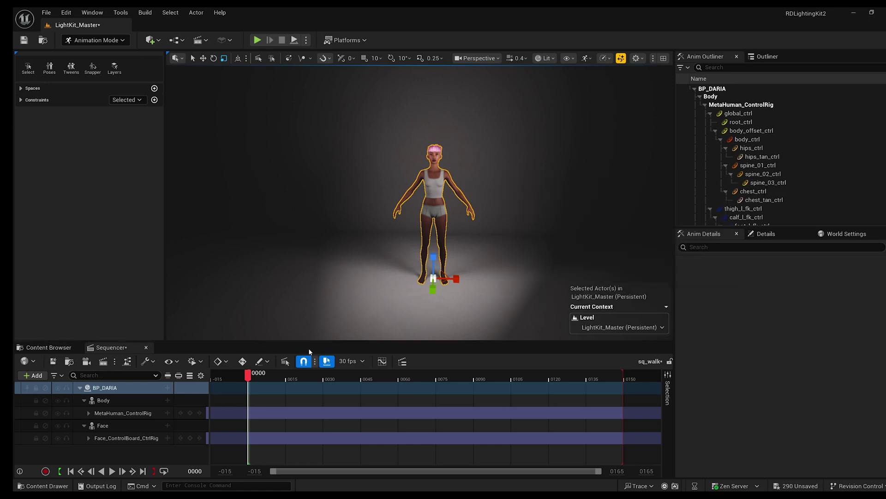
pyautogui.click(134, 415)
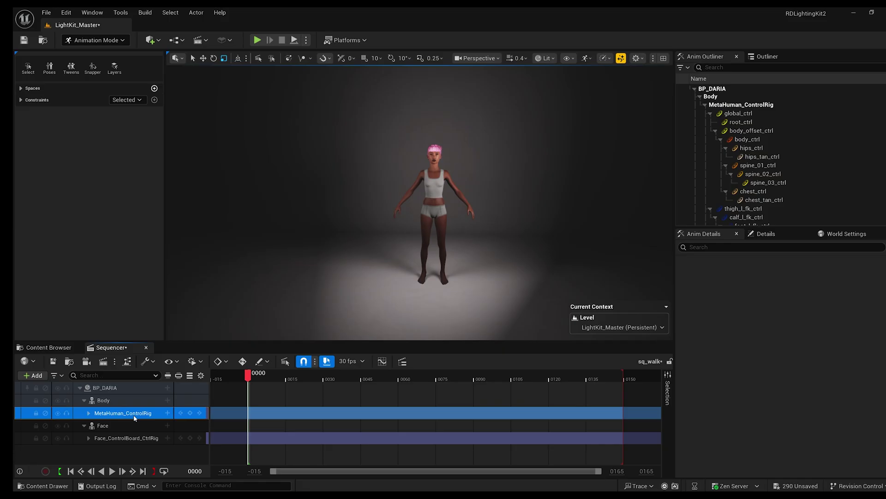
pyautogui.press('Delete')
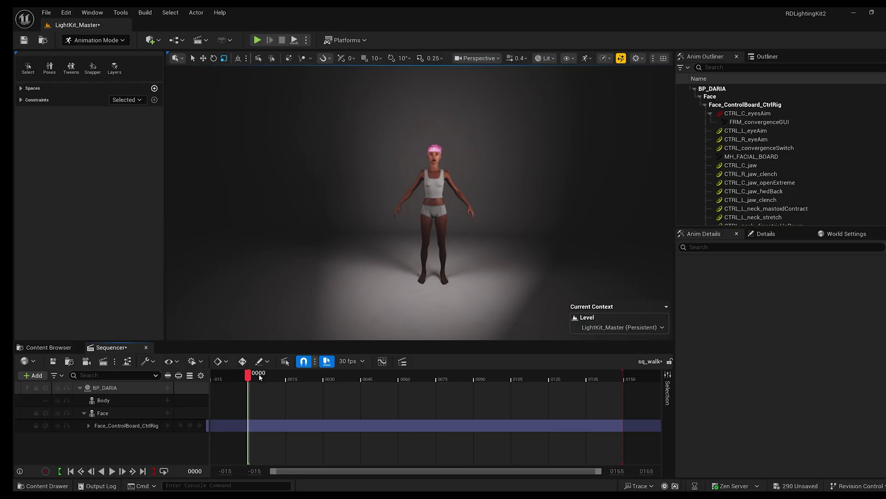
pyautogui.click(168, 400)
pyautogui.moveTo(190, 37)
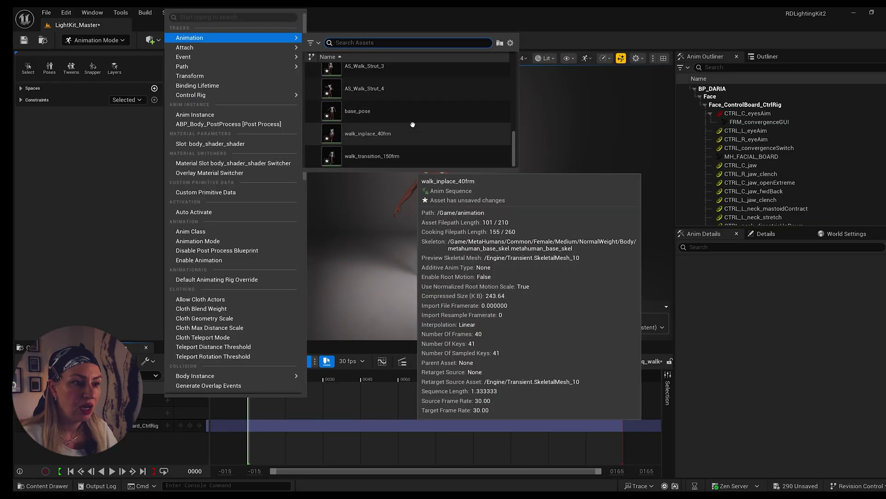
# Give the Body track walk_transition_150frm, preview around frame 35, and open it from Content/animation.
pyautogui.click(377, 157)
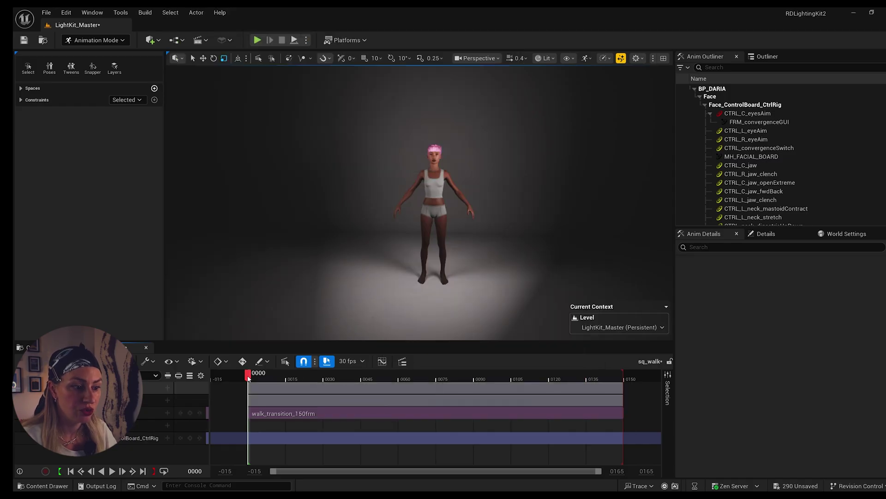
pyautogui.moveTo(248, 378); pyautogui.dragTo(437, 394)
pyautogui.hotkey('ctrl', 'space')
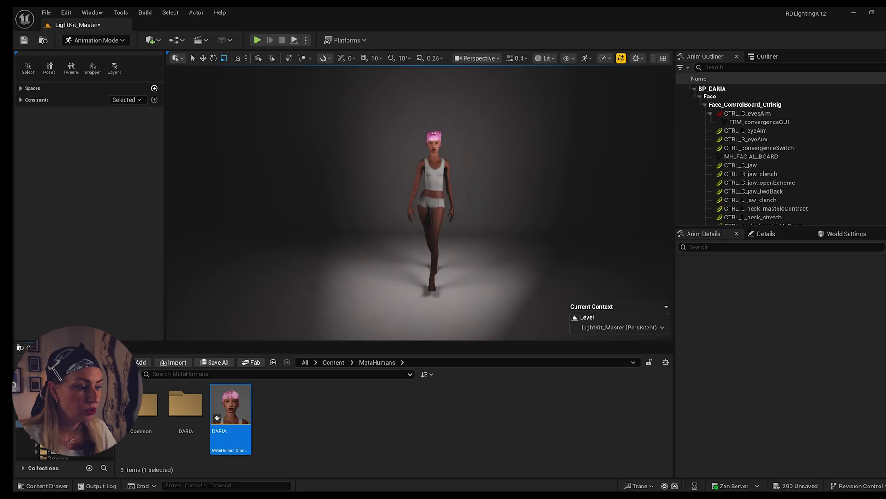
pyautogui.click(334, 362)
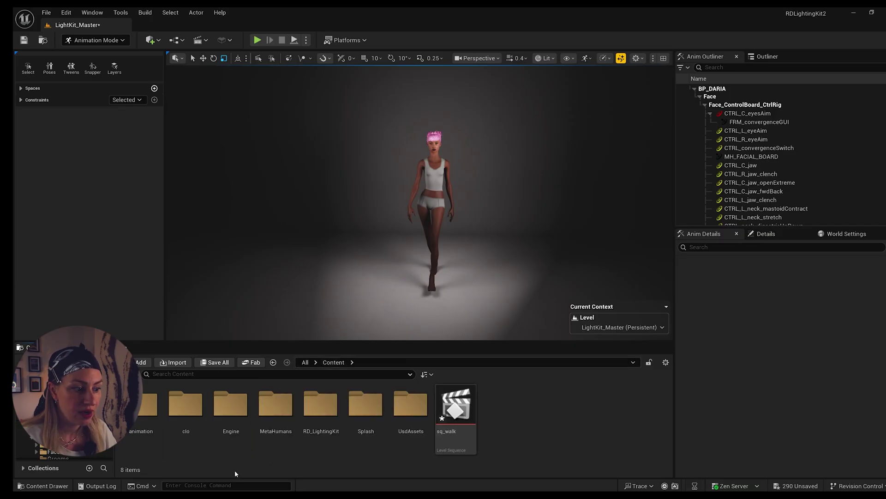
pyautogui.doubleClick(148, 404)
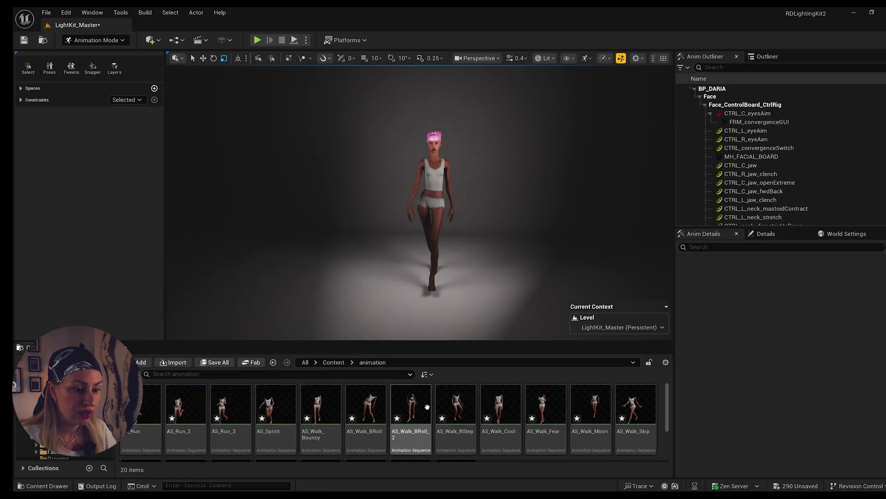
pyautogui.scroll(-2, 427, 407)
pyautogui.doubleClick(456, 409)
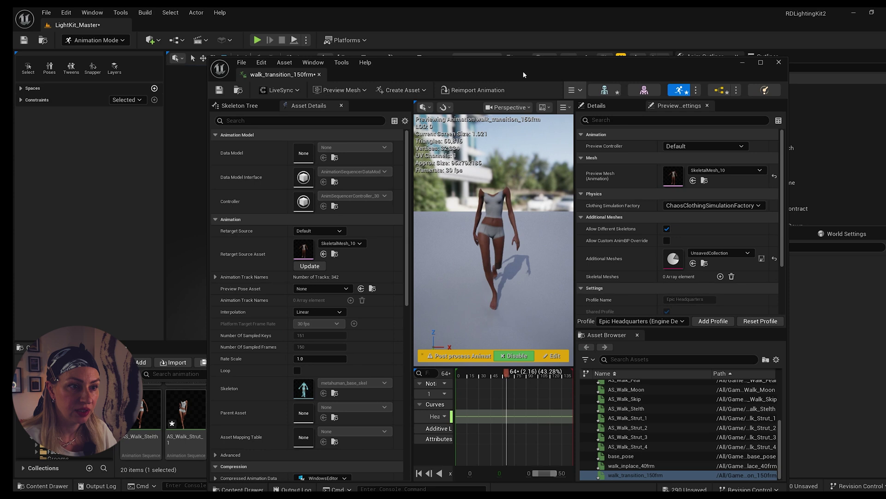
# Rewind walk_transition_150frm to frame 1, then minimize its editor and select DARIA in the level.
pyautogui.moveTo(523, 71); pyautogui.dragTo(470, 69)
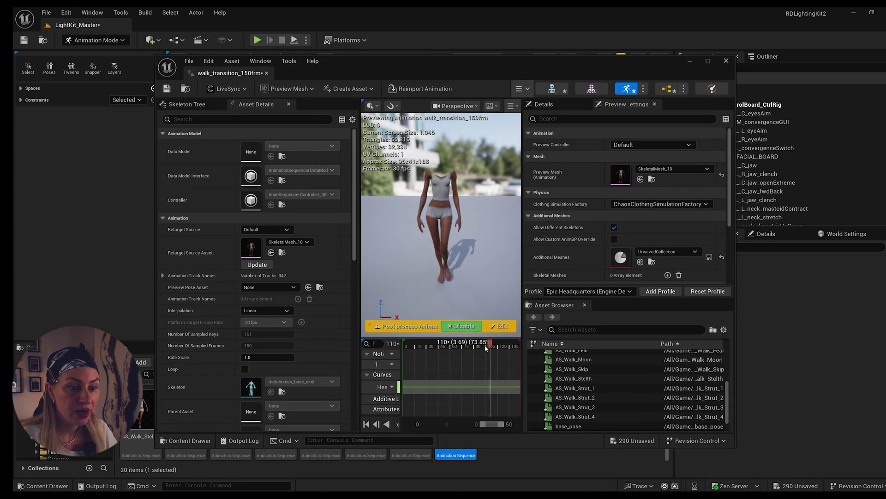
pyautogui.moveTo(485, 347); pyautogui.dragTo(403, 355)
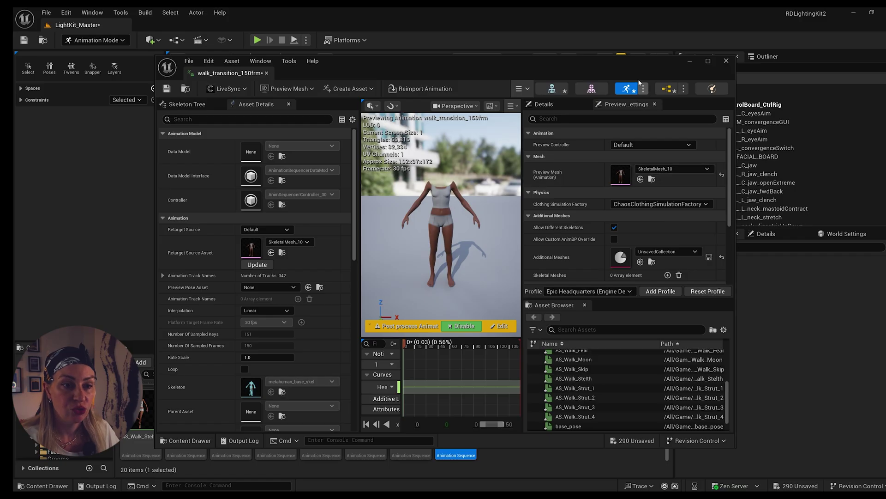
pyautogui.moveTo(630, 68); pyautogui.dragTo(528, 64)
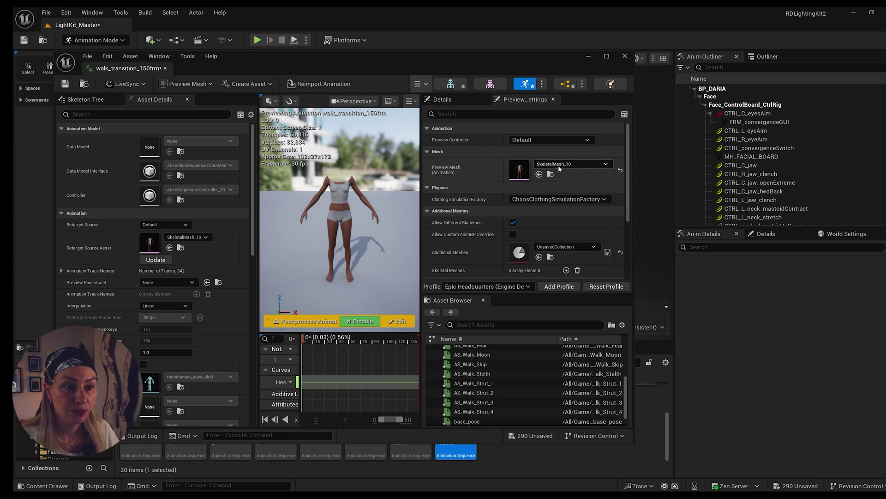
pyautogui.click(589, 57)
pyautogui.click(437, 192)
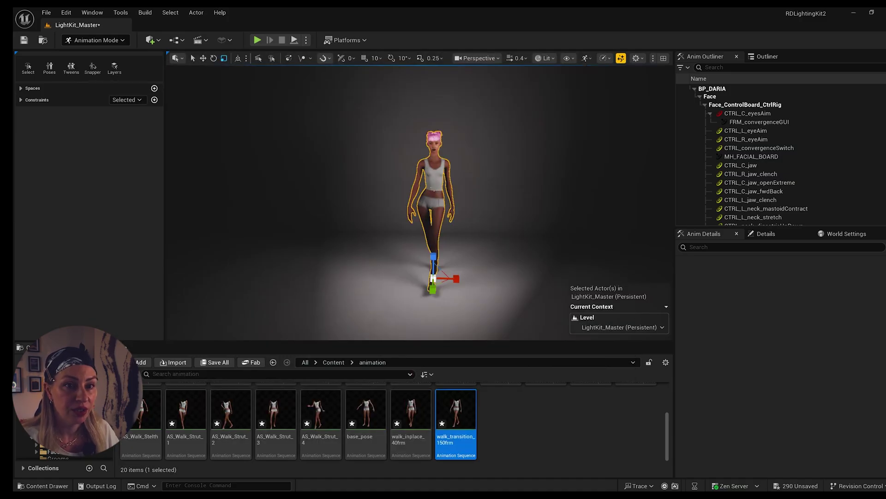
# Open the BP_DARIA Blueprint, select its Body component, and locate SKM_DARIA_BodyMesh in the assets.
pyautogui.click(767, 57)
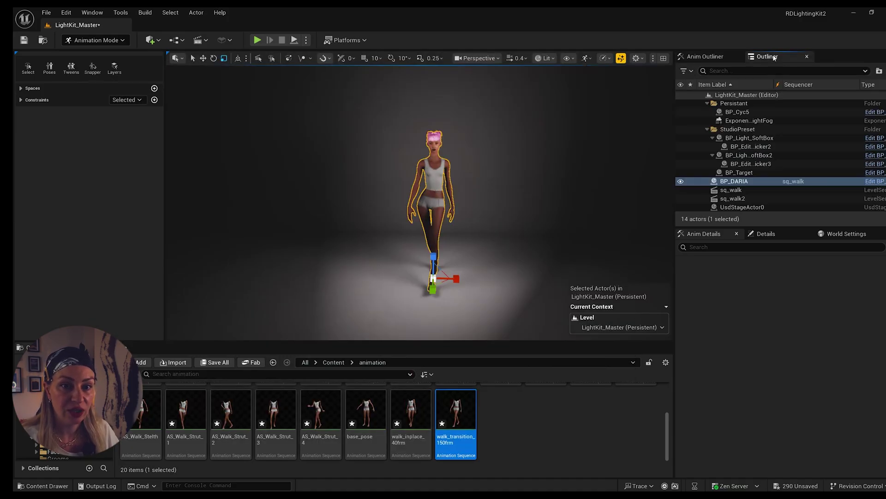
pyautogui.click(876, 185)
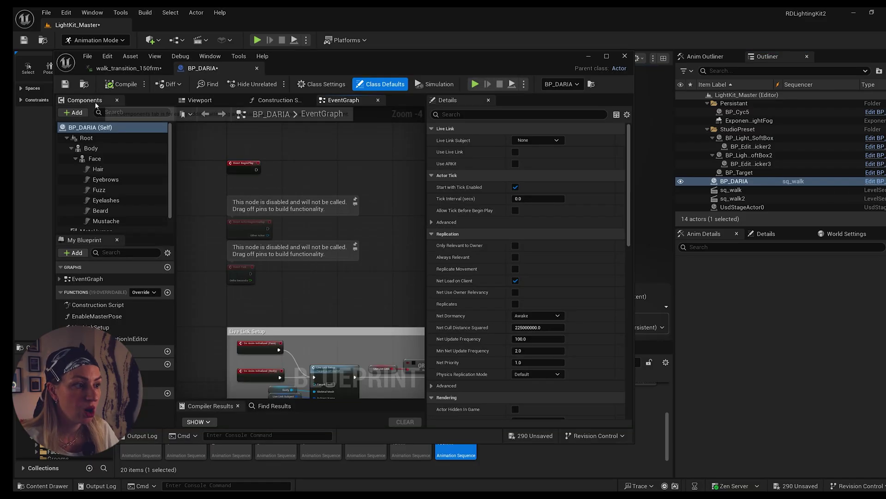
pyautogui.click(199, 100)
pyautogui.click(301, 241)
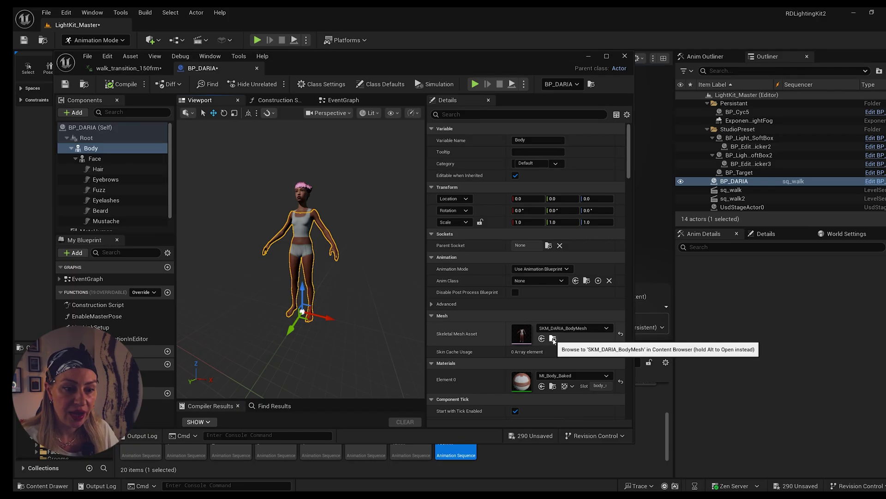
pyautogui.click(553, 339)
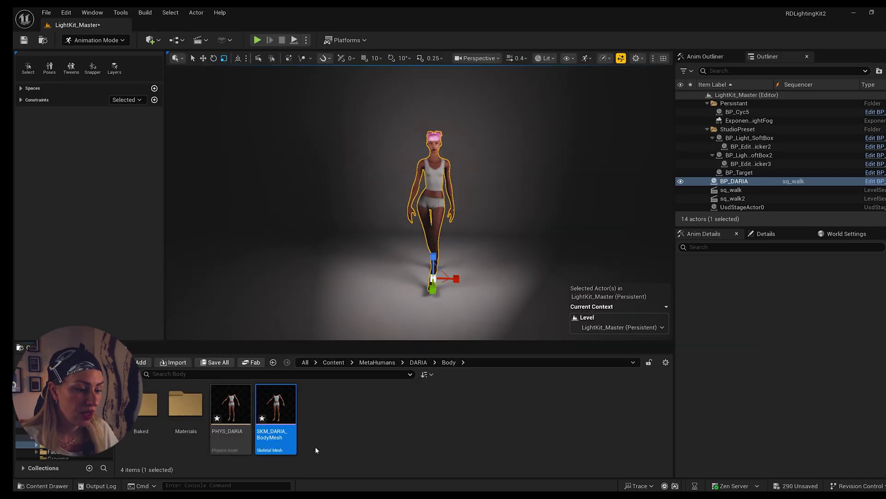
# Move the BP_DARIA Blueprint editor aside and switch to the walk_transition_150frm animation editor.
pyautogui.moveTo(286, 410)
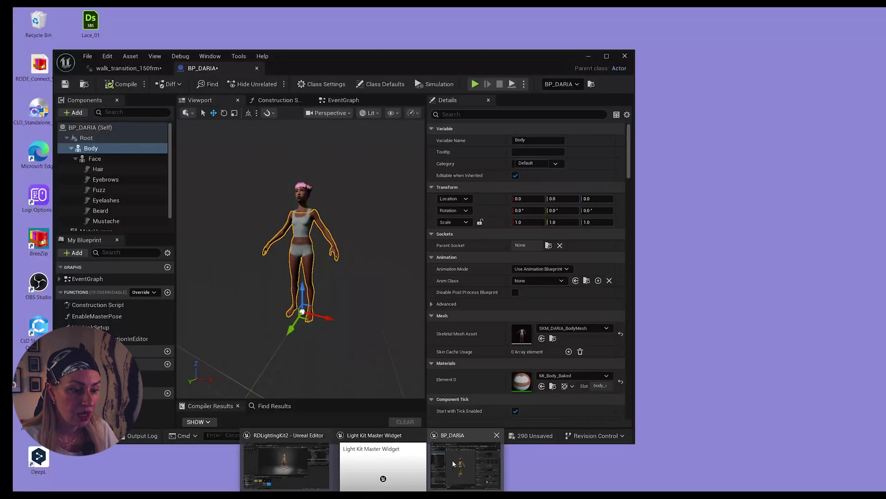
pyautogui.click(453, 463)
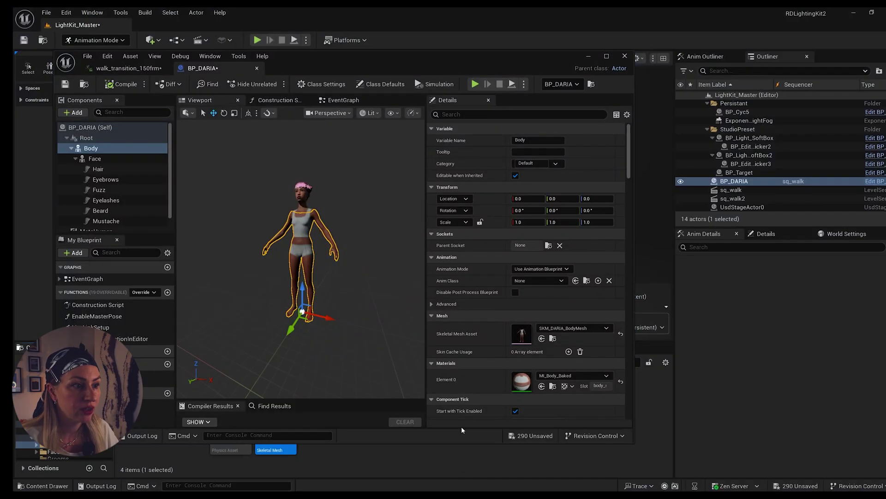
pyautogui.moveTo(322, 64); pyautogui.dragTo(451, 66)
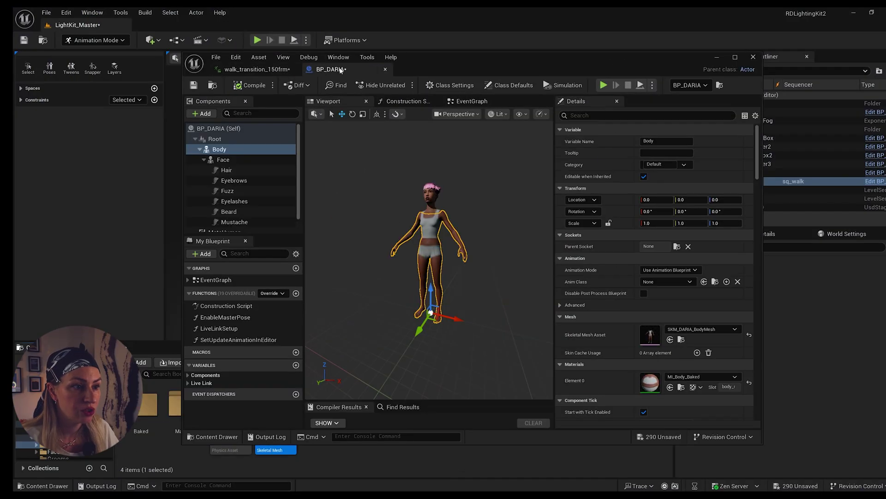
pyautogui.click(249, 70)
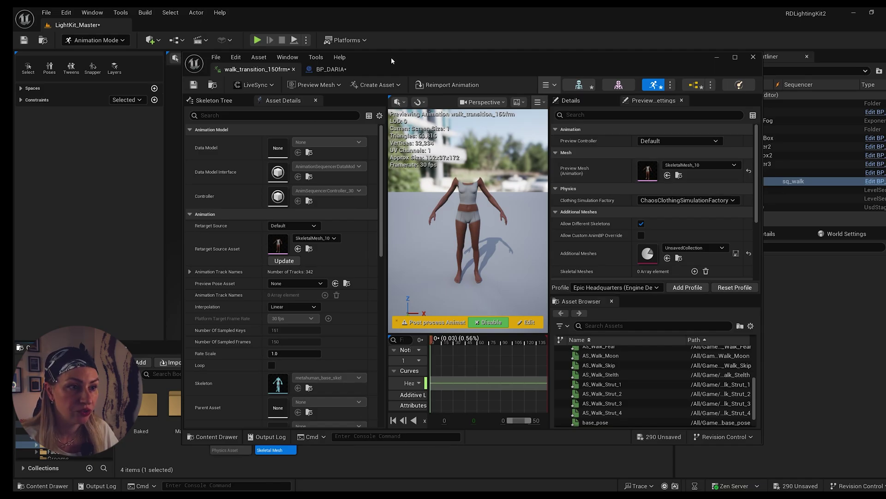
# Add SKM_DARIA_FaceMesh under Additional Meshes > Skeletal Meshes in the Preview Scene Settings.
pyautogui.moveTo(392, 58); pyautogui.dragTo(508, 66)
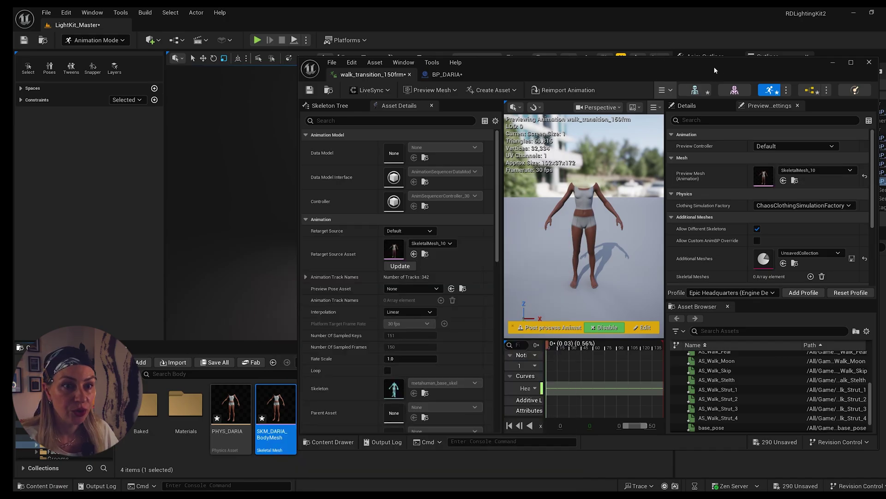
pyautogui.moveTo(715, 70); pyautogui.dragTo(537, 47)
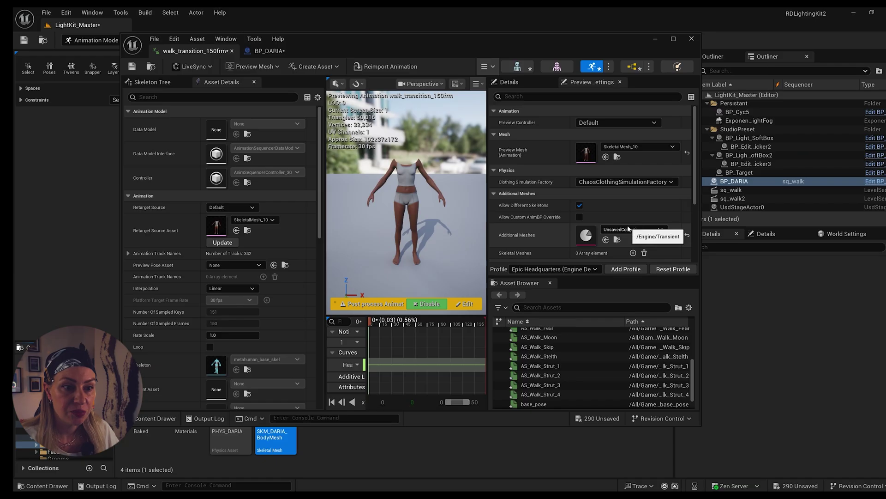
pyautogui.scroll(-2, 627, 225)
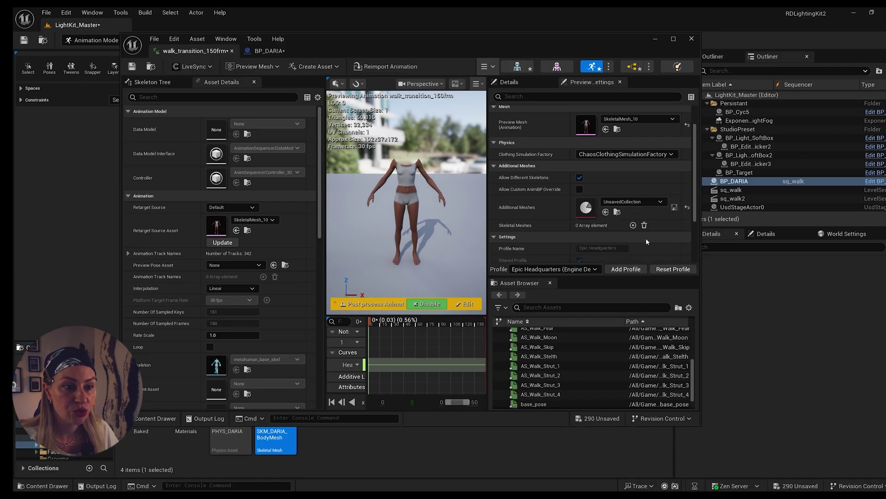
pyautogui.scroll(-1, 646, 238)
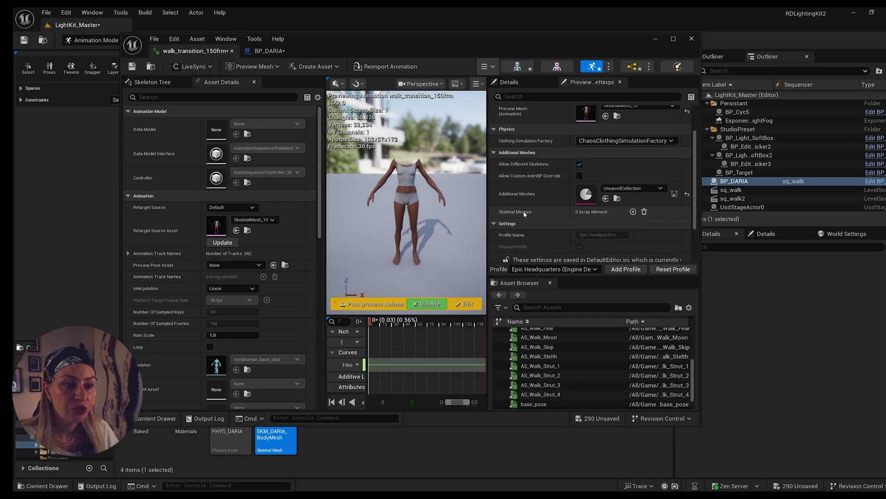
pyautogui.click(633, 213)
pyautogui.click(634, 225)
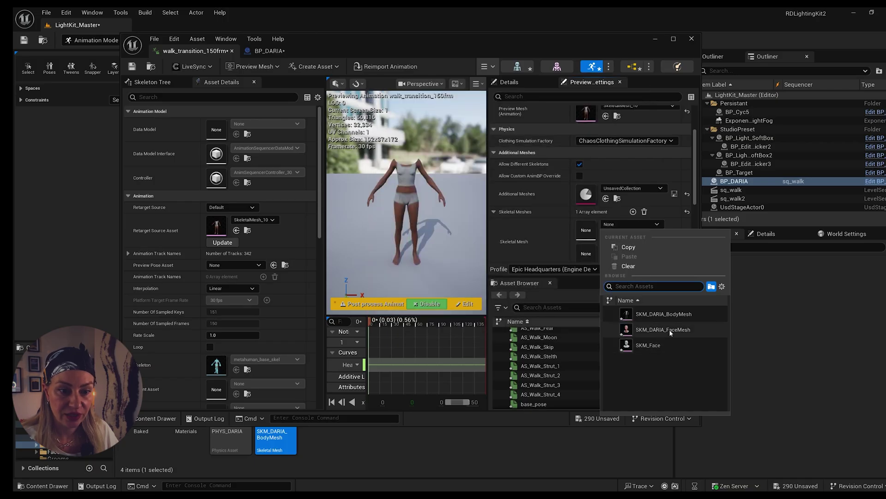
pyautogui.click(670, 328)
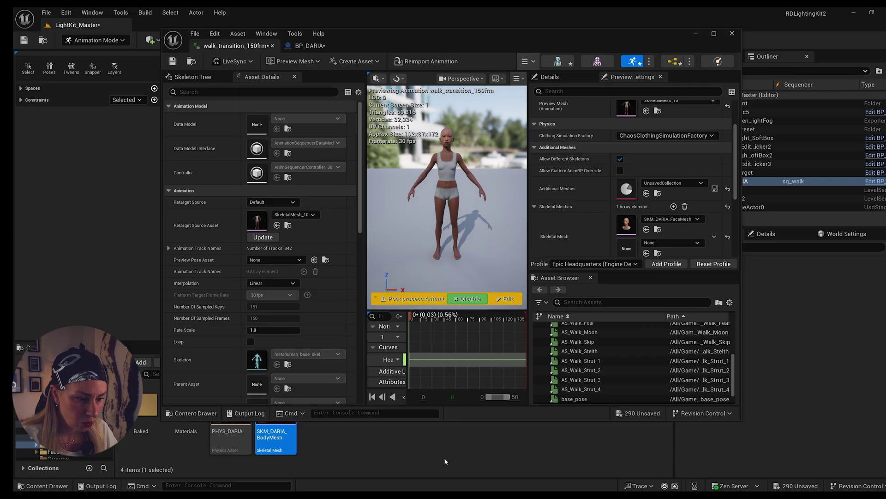
pyautogui.hotkey('alt', 'Tab')
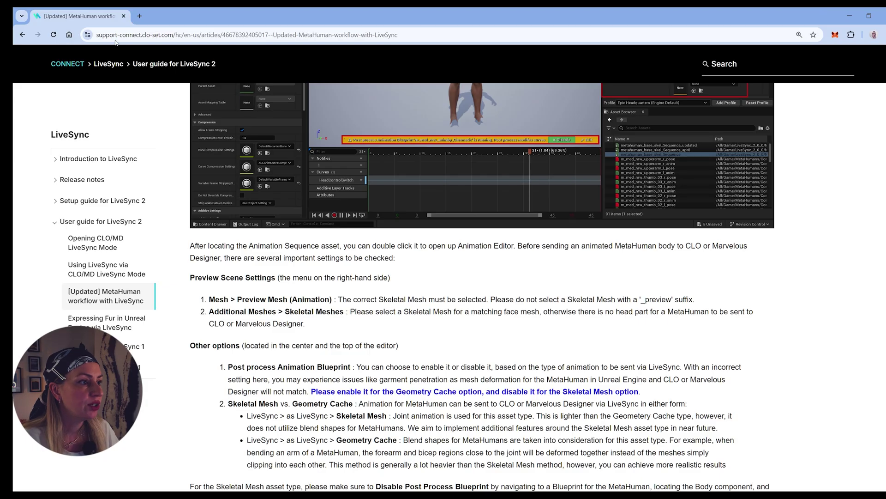
pyautogui.scroll(15, 337, 244)
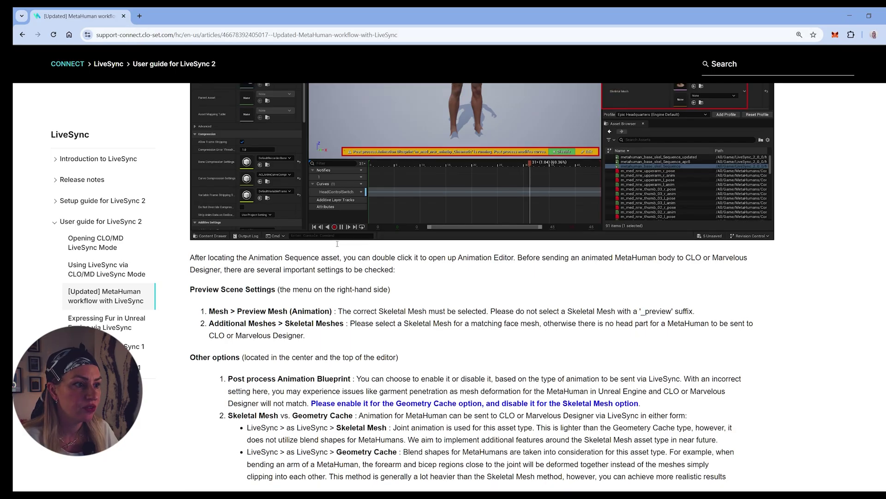
pyautogui.scroll(-7, 337, 244)
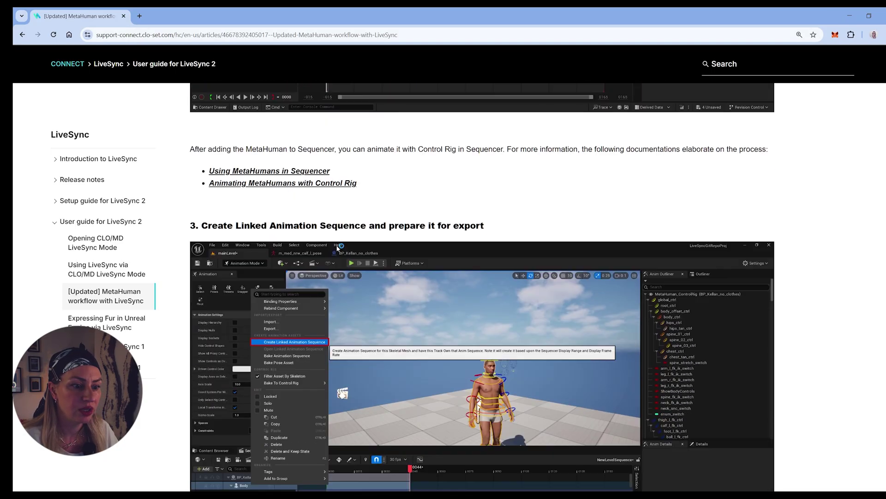
pyautogui.scroll(-4, 338, 248)
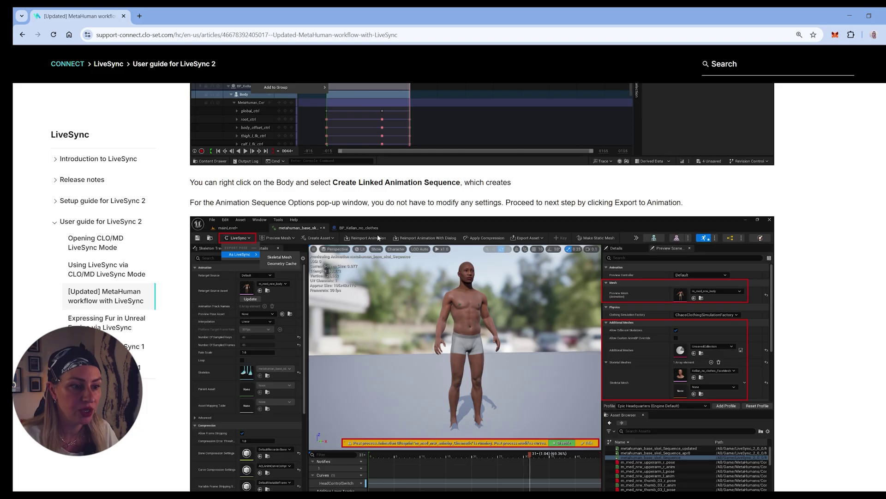
pyautogui.scroll(-1, 420, 283)
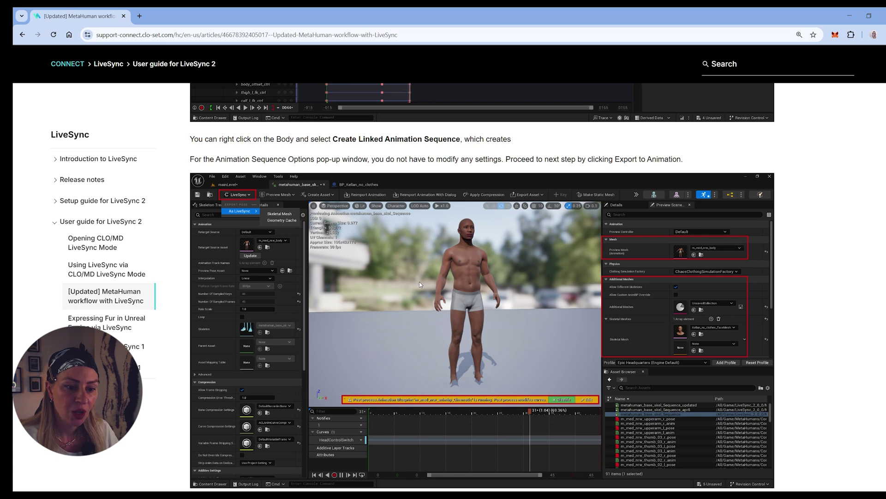
pyautogui.scroll(-1, 420, 284)
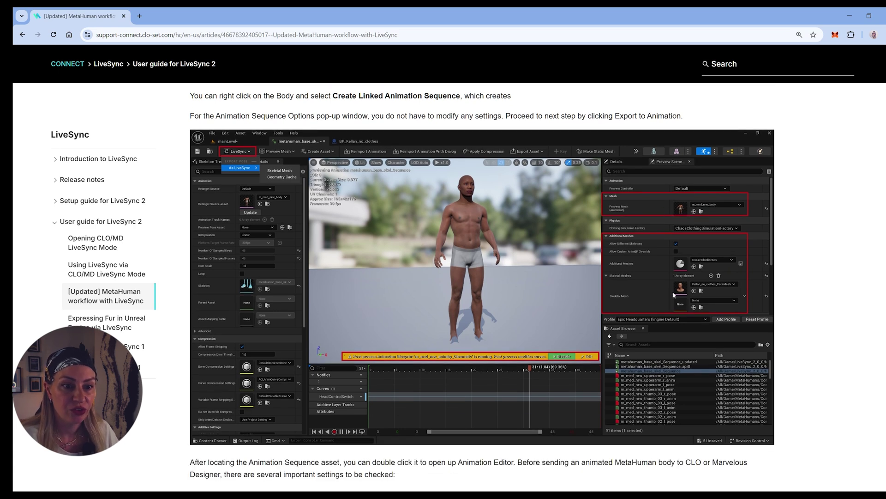
pyautogui.scroll(-6, 655, 295)
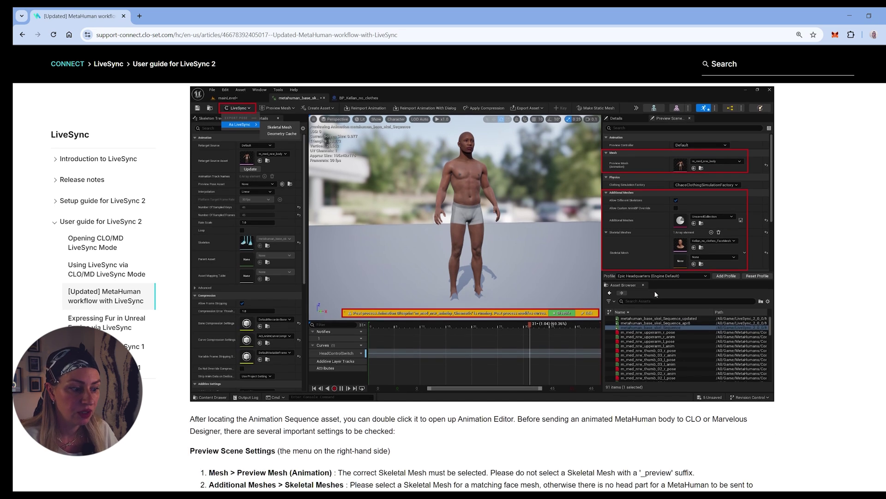
pyautogui.scroll(-1, 656, 294)
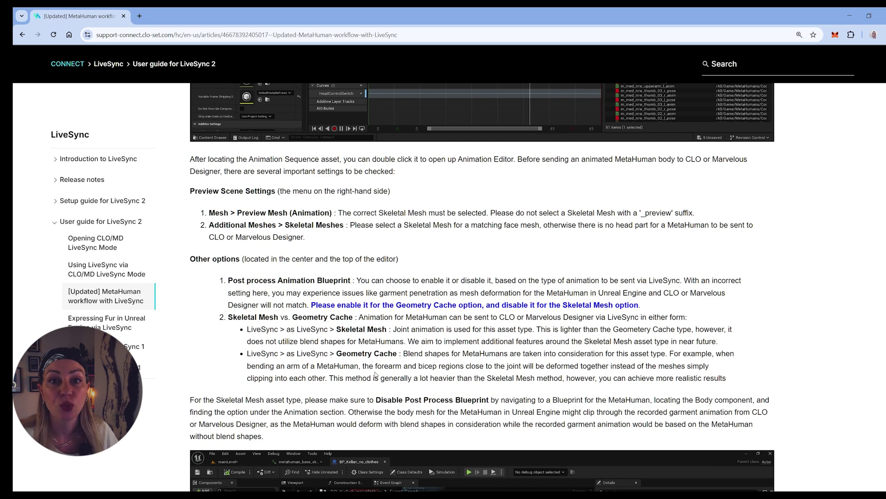
pyautogui.scroll(-2, 488, 314)
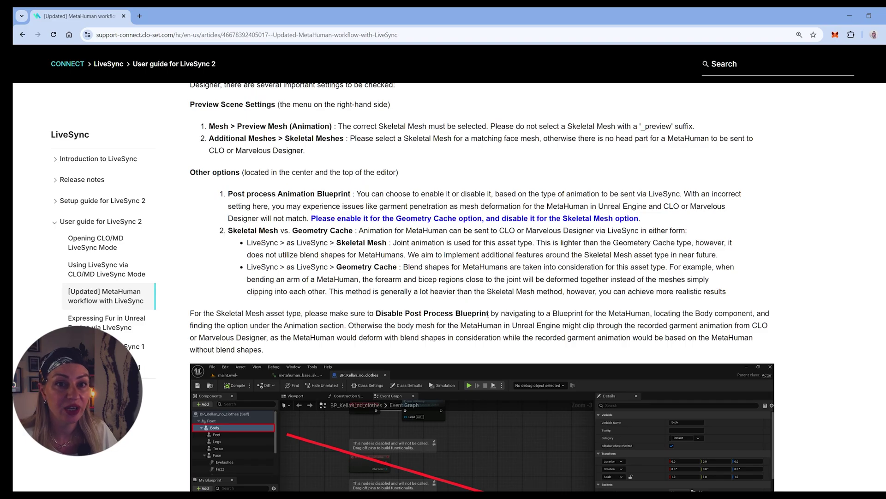
pyautogui.click(849, 16)
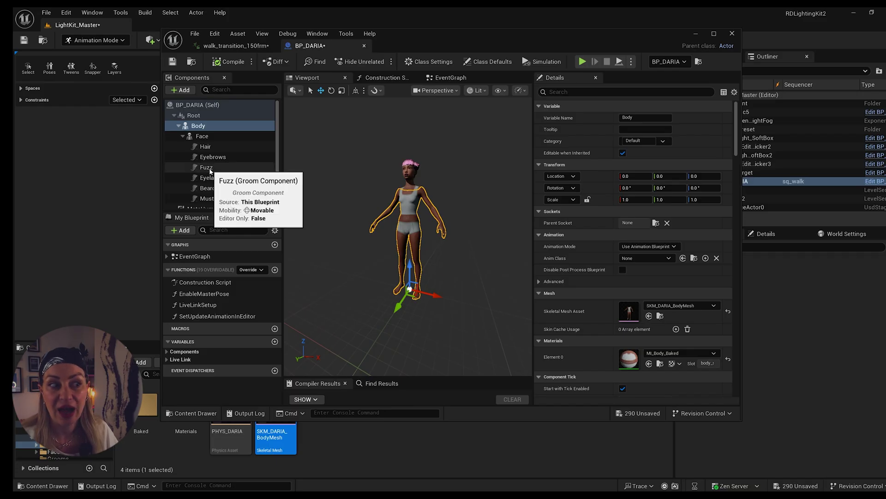
pyautogui.scroll(-1, 207, 184)
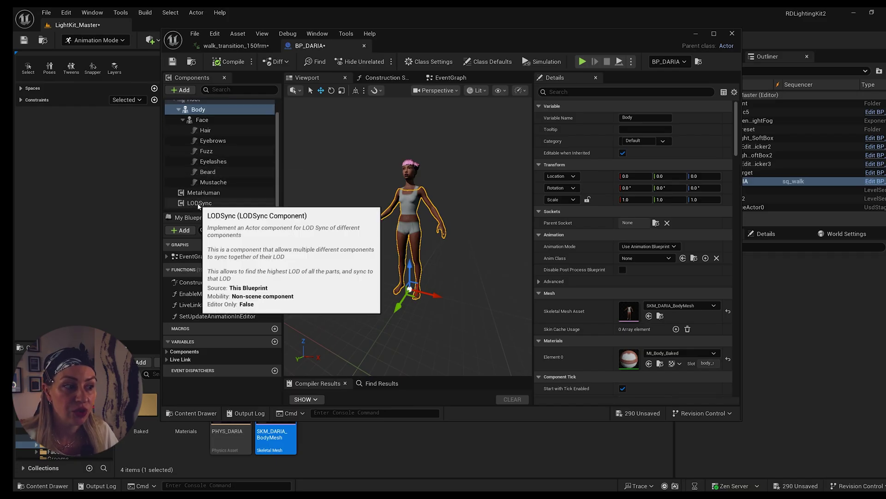
pyautogui.click(199, 203)
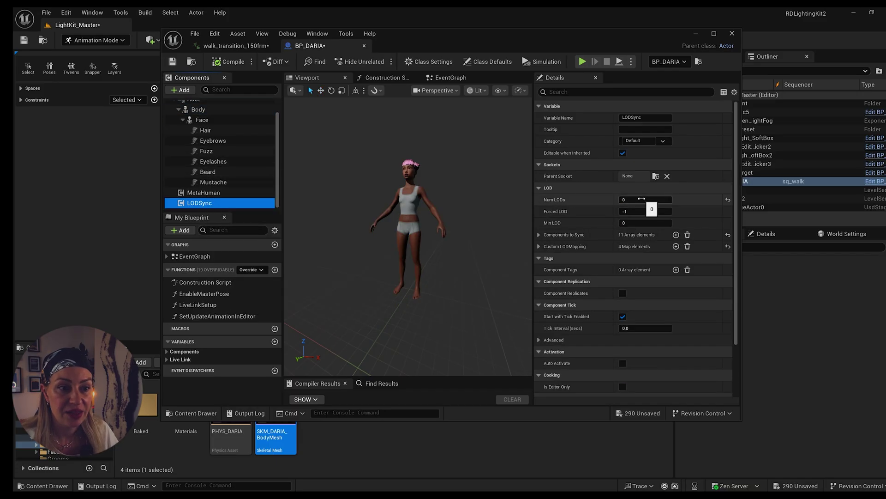
pyautogui.click(409, 221)
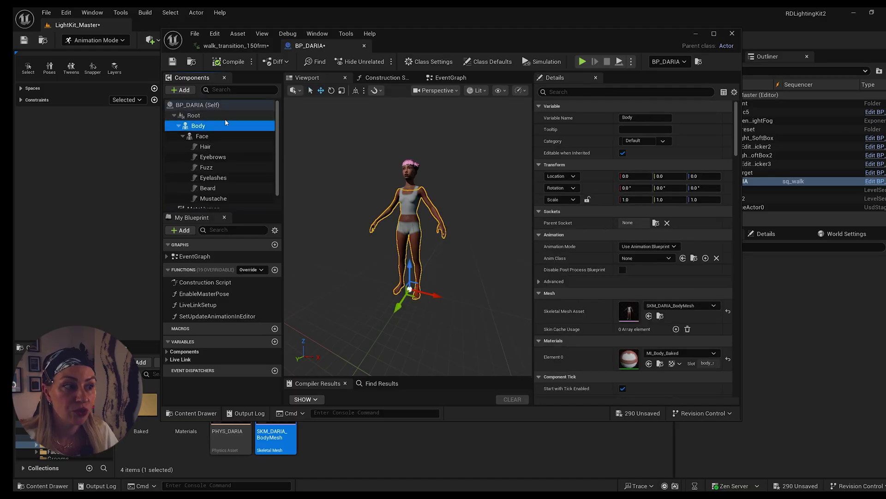
pyautogui.click(570, 92)
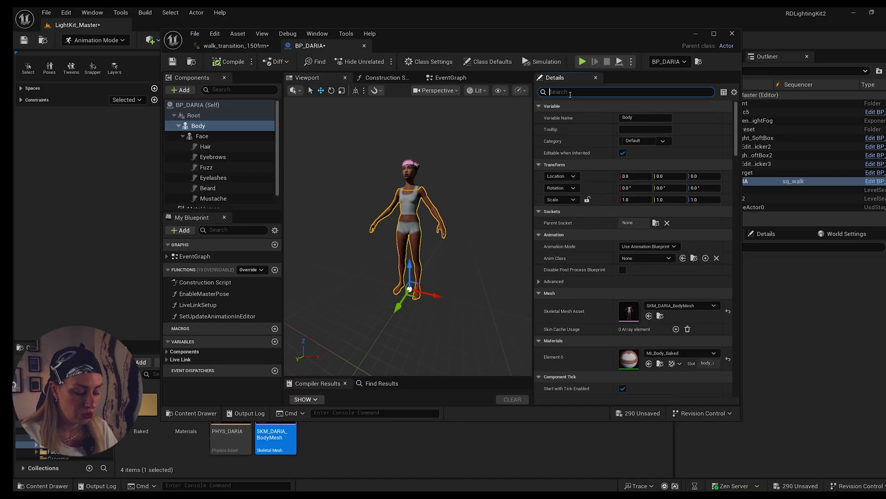
pyautogui.write('post')
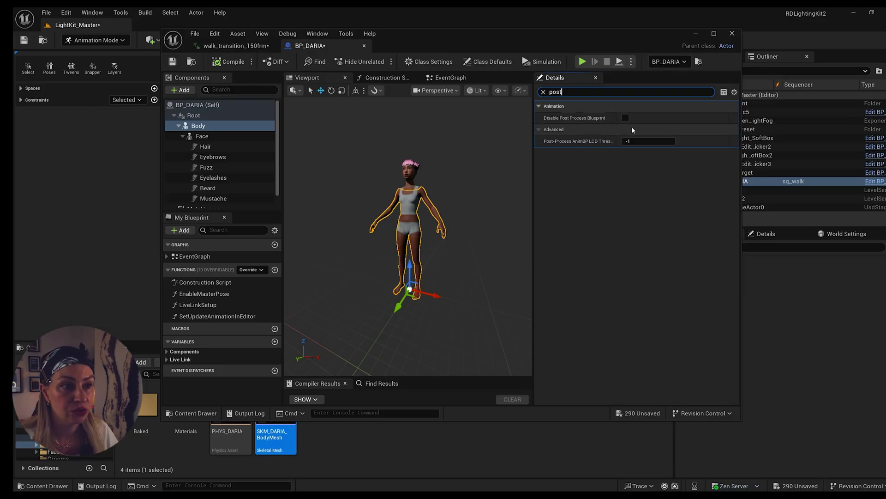
pyautogui.click(237, 46)
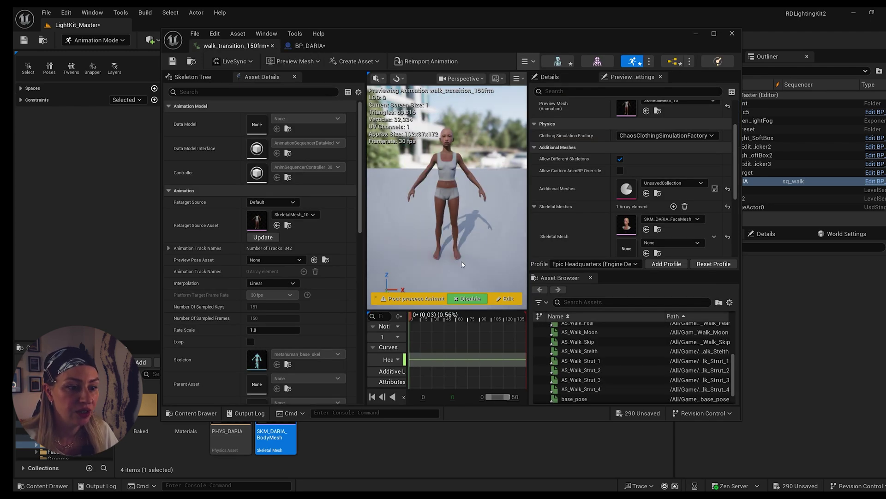
# Scrub the walk preview to around frame 75, toggling the post-process animation blueprint off and on.
pyautogui.click(470, 299)
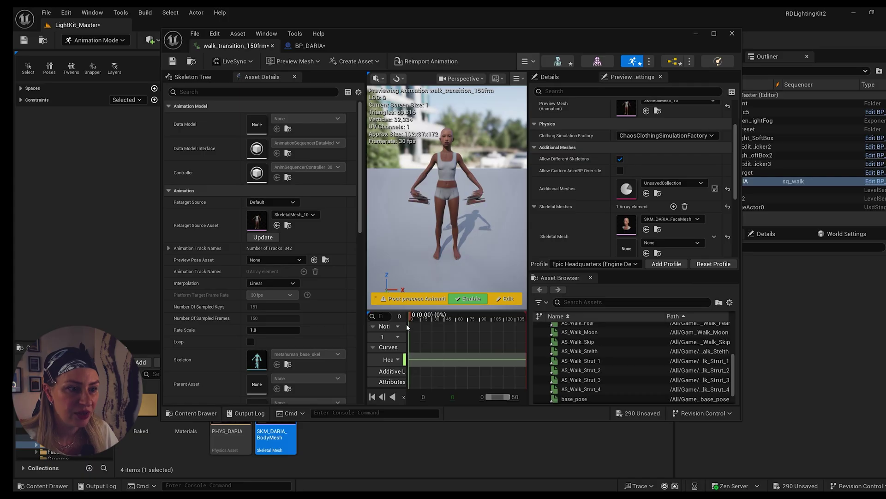
pyautogui.moveTo(407, 323); pyautogui.dragTo(470, 342)
pyautogui.moveTo(461, 33); pyautogui.dragTo(338, 55)
pyautogui.moveTo(485, 238); pyautogui.dragTo(695, 239)
pyautogui.scroll(3, 392, 322)
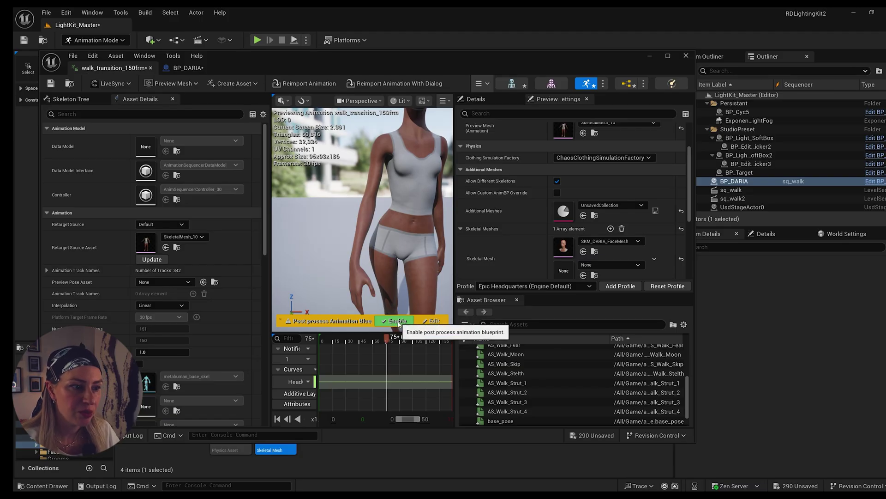
pyautogui.click(398, 322)
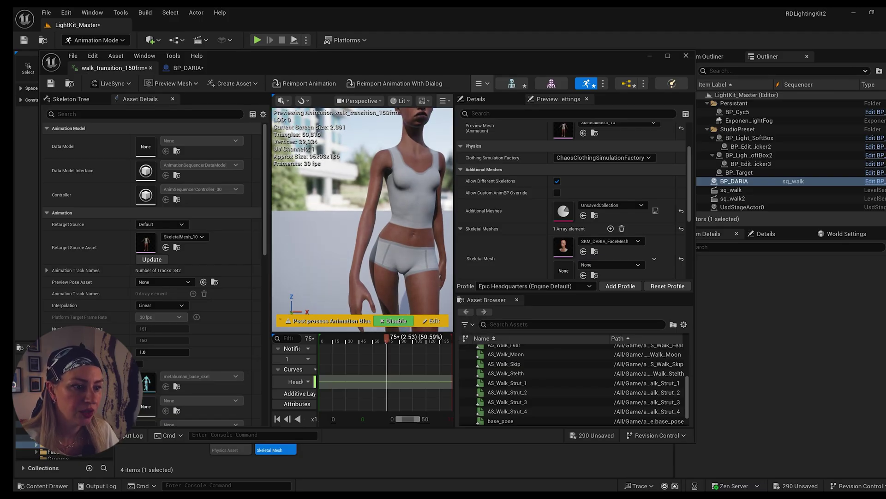
pyautogui.click(397, 320)
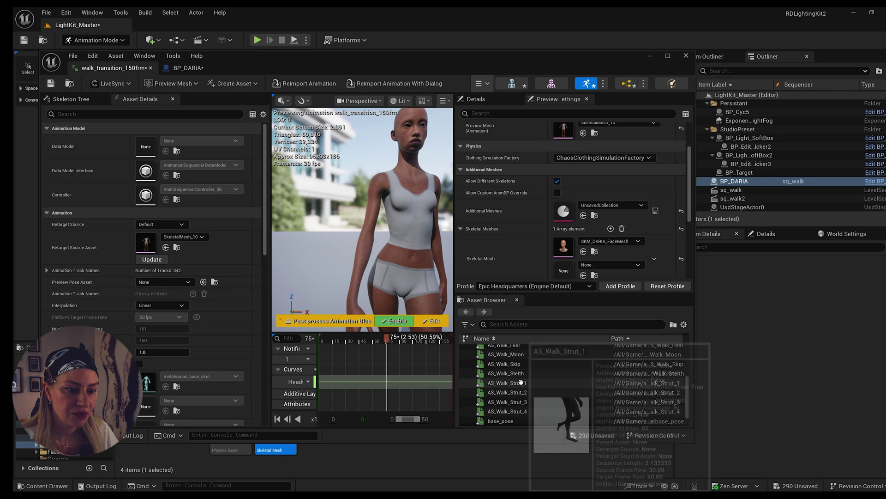
# Open AS_Walk_Strut_1 and compare its pose with post-processing off and on, leaving it on.
pyautogui.doubleClick(521, 383)
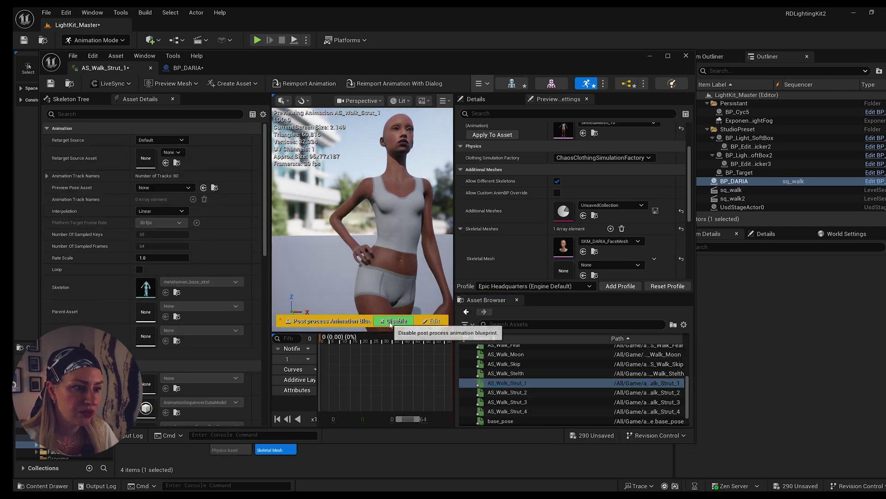
pyautogui.click(390, 321)
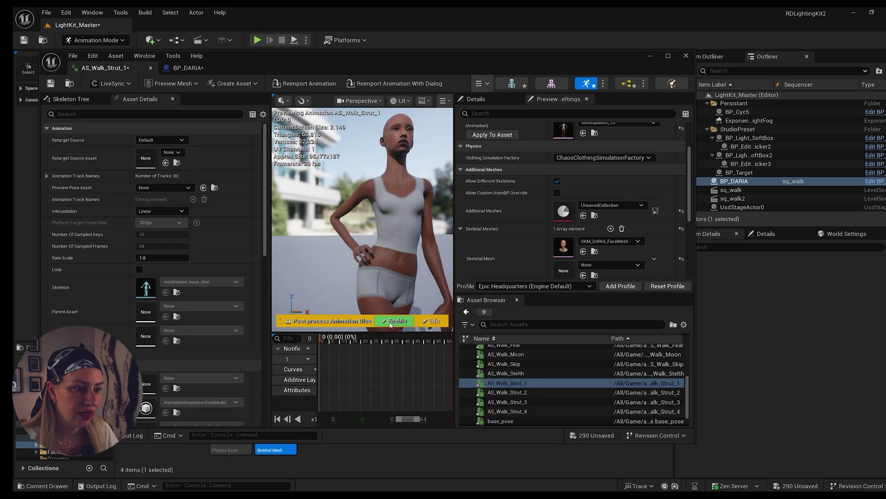
pyautogui.click(390, 323)
pyautogui.click(391, 323)
pyautogui.click(390, 323)
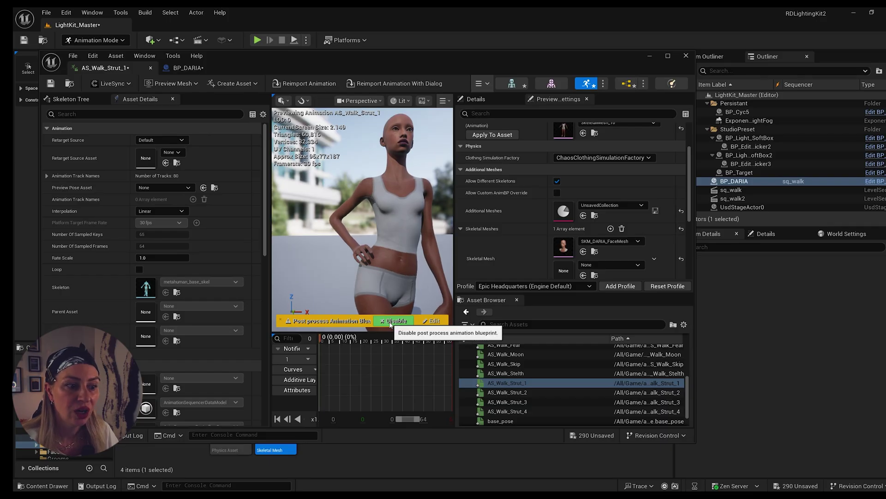
pyautogui.moveTo(622, 62); pyautogui.dragTo(254, 124)
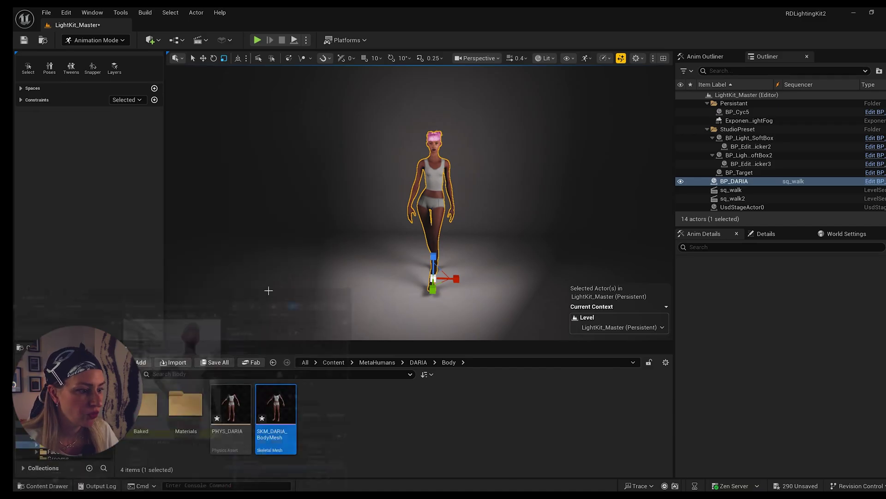
# Delete the walk_transition_150frm clip from BP_DARIA's track in Sequencer.
pyautogui.click(282, 117)
pyautogui.moveTo(435, 377); pyautogui.dragTo(248, 388)
pyautogui.click(292, 414)
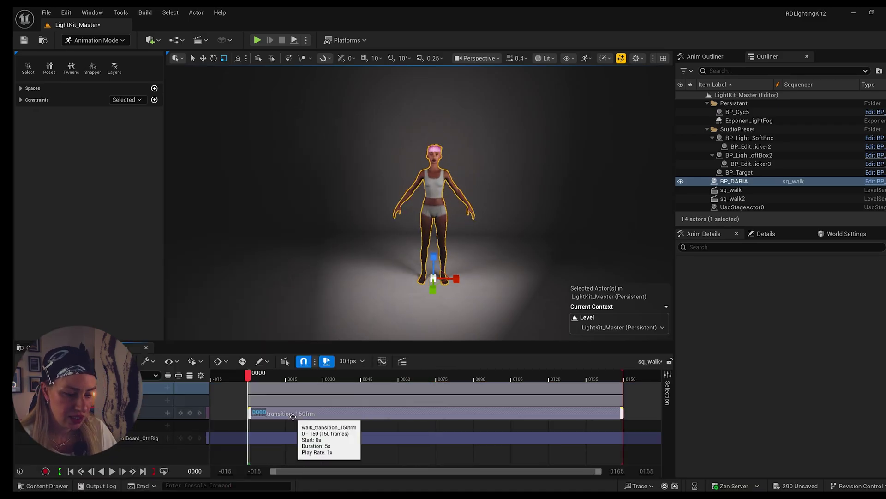
pyautogui.press('Delete')
# Add a new animation from BP_DARIA's + track menu, then reposition the BP_DARIA Blueprint editor.
pyautogui.click(167, 413)
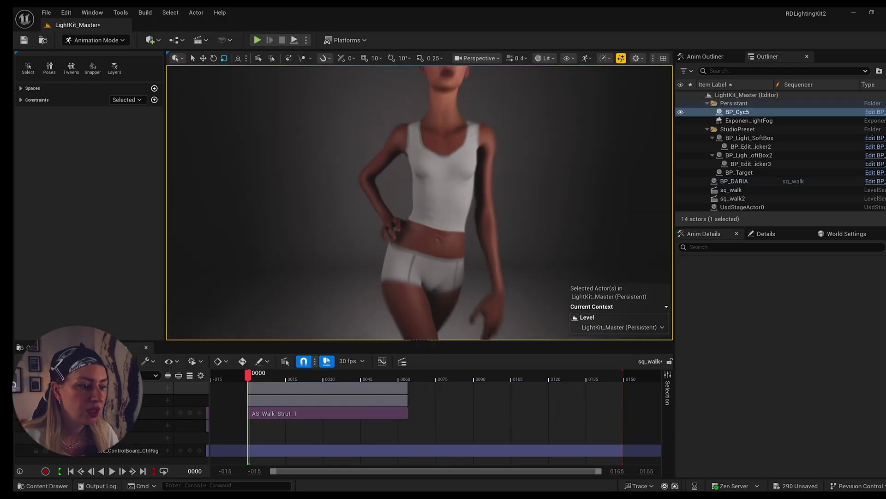
pyautogui.moveTo(371, 497)
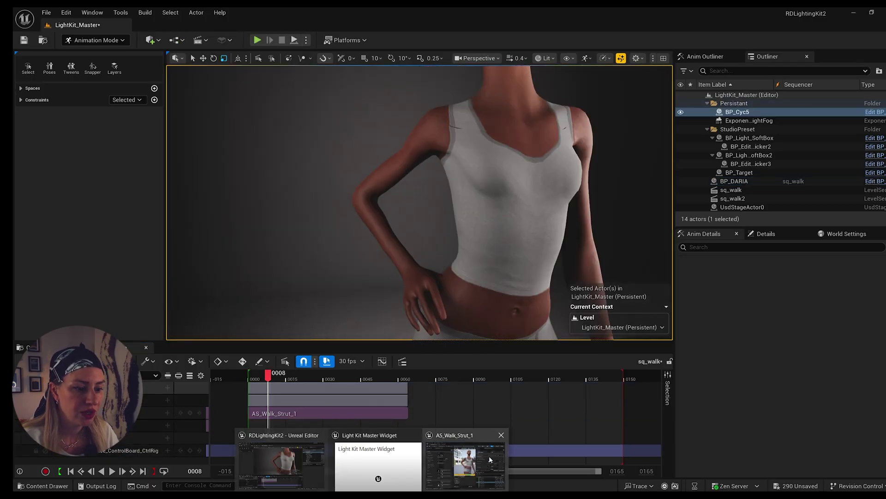
pyautogui.click(466, 464)
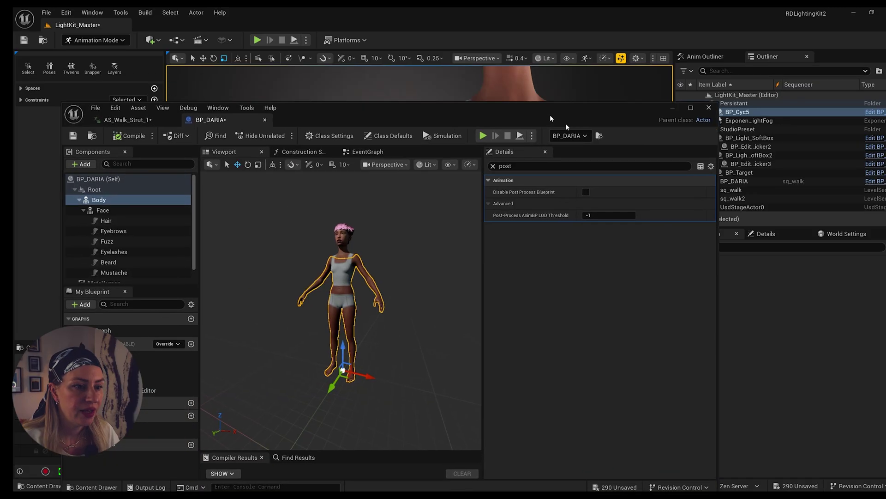
pyautogui.moveTo(550, 115); pyautogui.dragTo(142, 92)
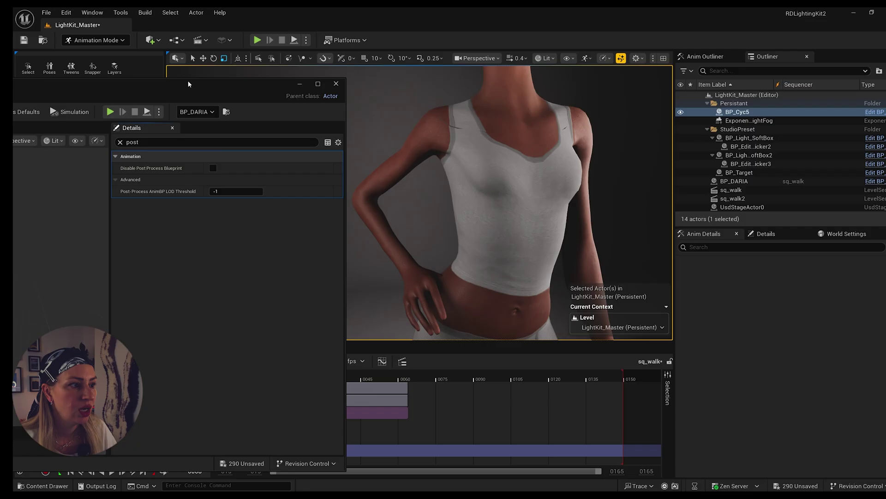
pyautogui.moveTo(190, 90); pyautogui.dragTo(615, 73)
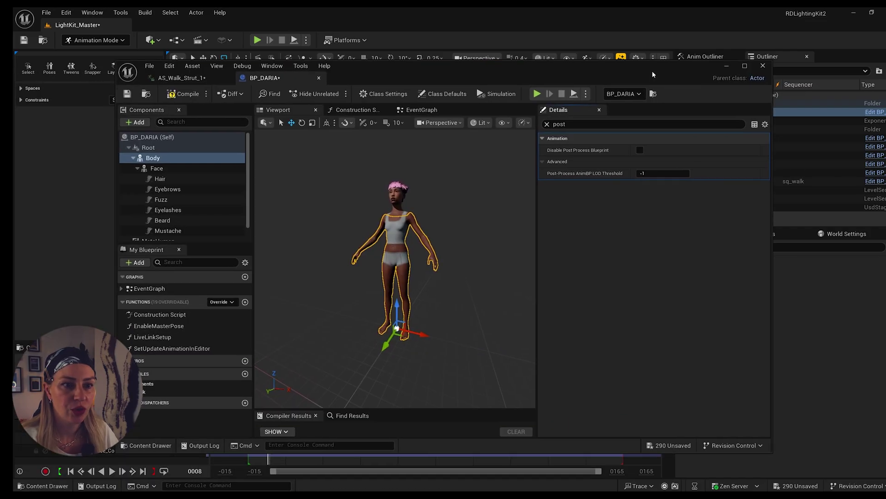
# Open walk_transition_150frm and compare the hands with post-processing on and off.
pyautogui.click(180, 77)
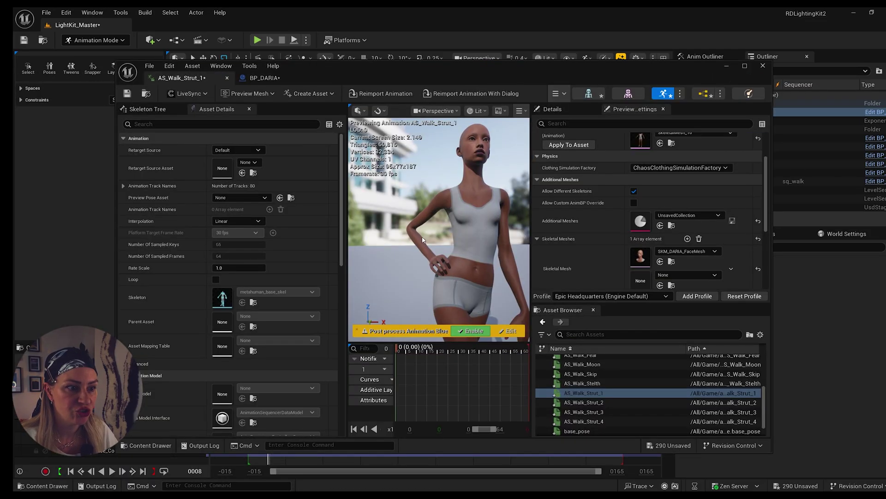
pyautogui.scroll(-2, 577, 397)
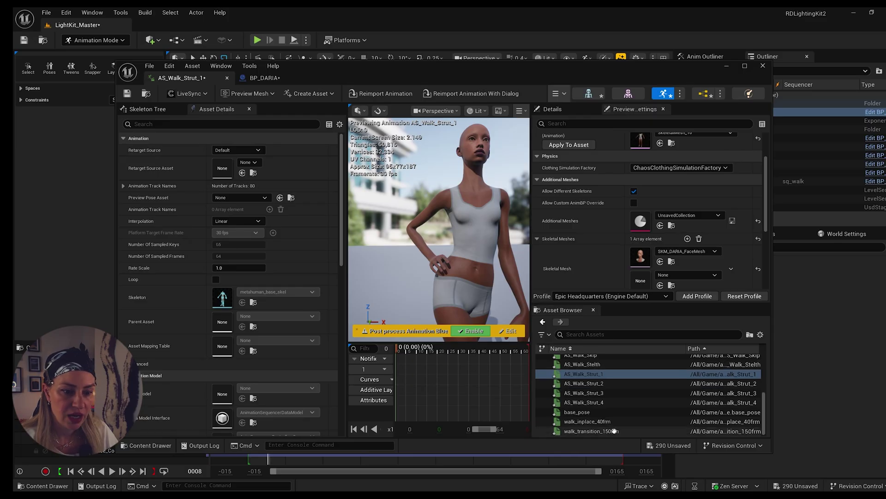
pyautogui.click(590, 430)
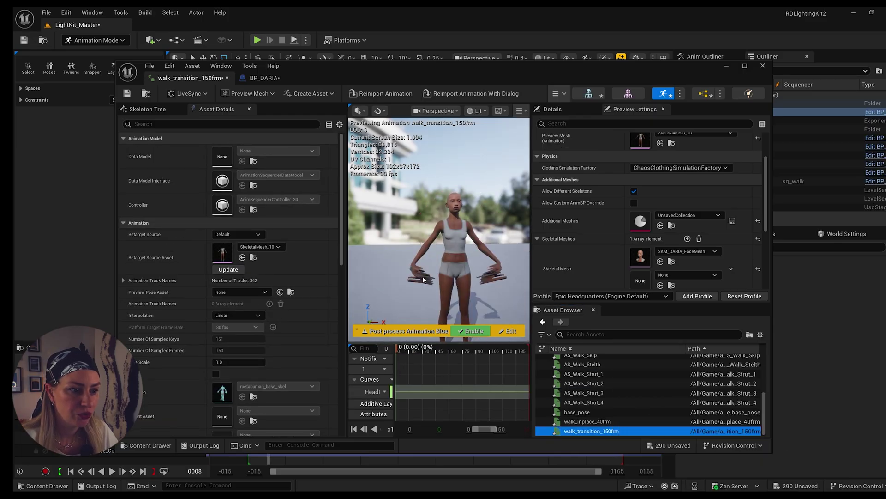
pyautogui.click(477, 331)
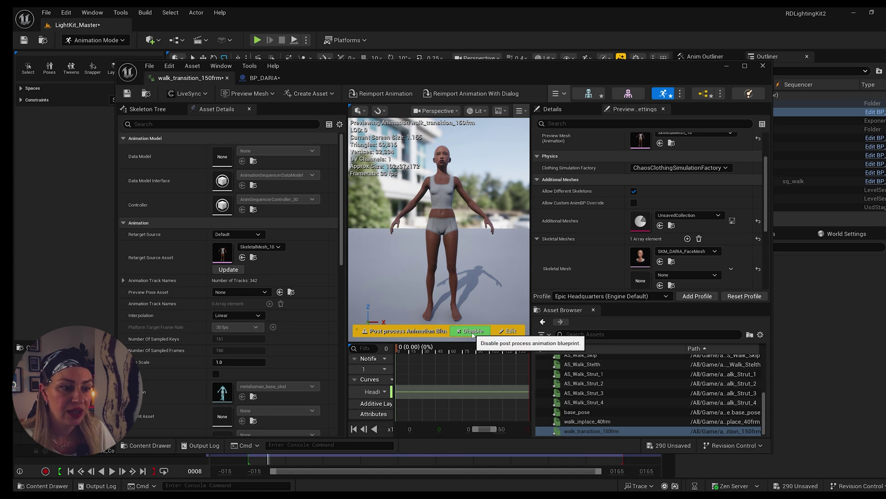
pyautogui.click(473, 332)
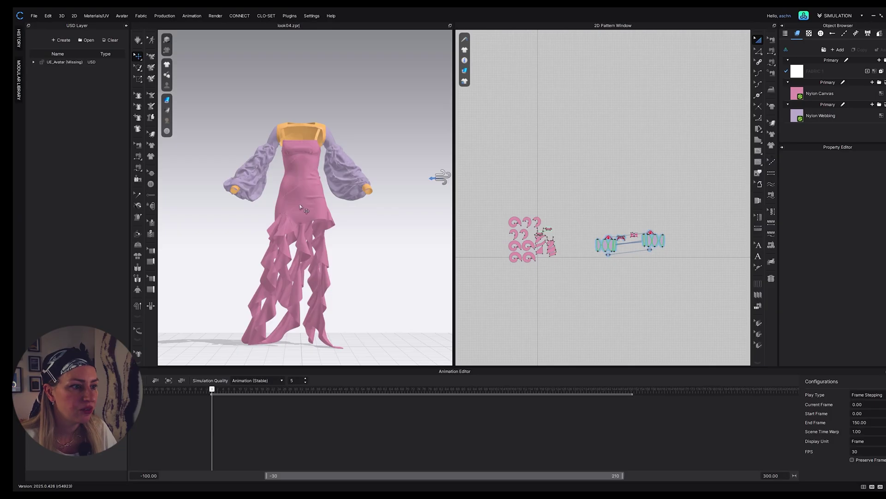
# Orbit around the pink ruffled dress, then switch back to the Unreal walk_transition_150frm editor.
pyautogui.scroll(-2, 302, 208)
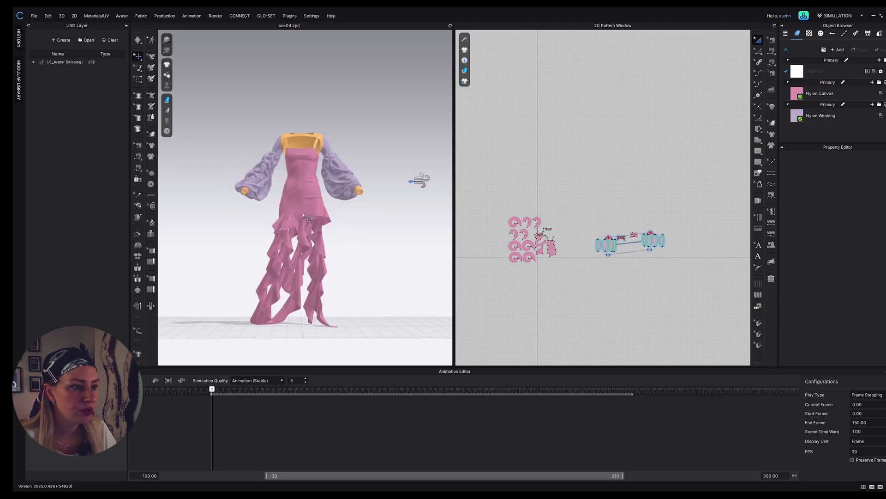
pyautogui.moveTo(346, 228); pyautogui.dragTo(349, 227, button='right')
pyautogui.rightClick(349, 228)
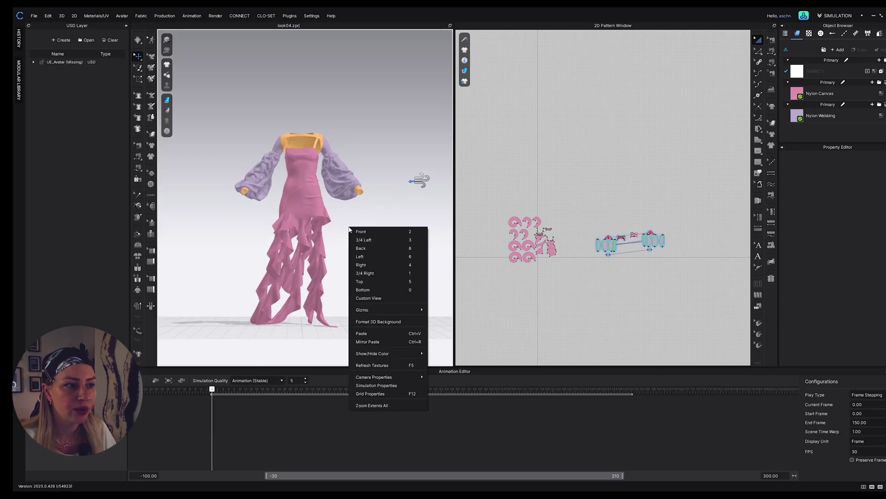
pyautogui.click(376, 205)
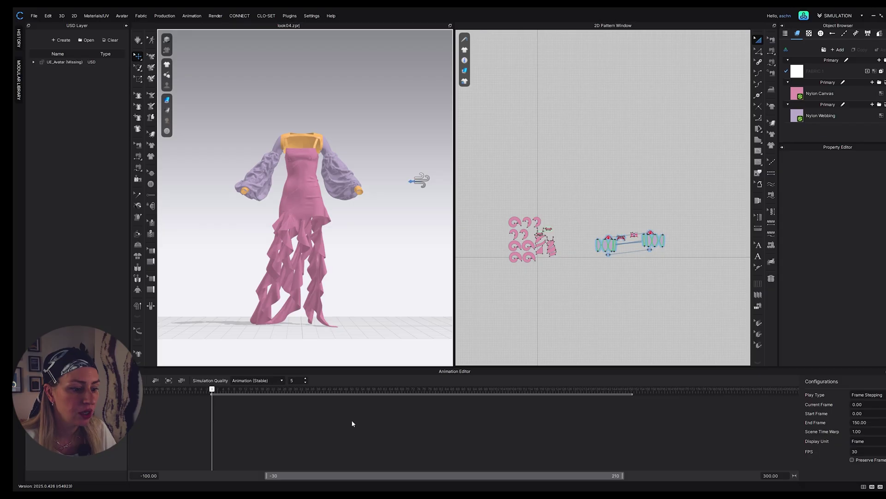
pyautogui.moveTo(393, 488)
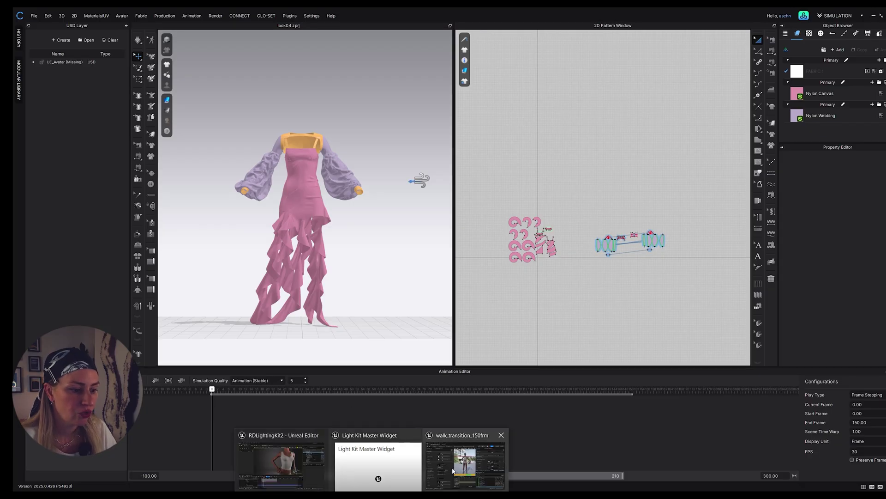
pyautogui.click(293, 462)
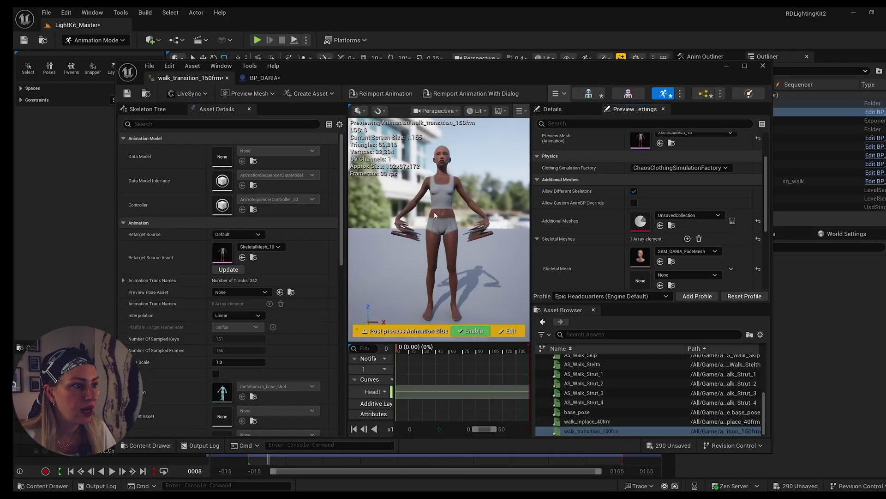
# Switch to CLO/MD LiveSync mode and export walk_transition_150frm as a Geometry Cache.
pyautogui.click(105, 42)
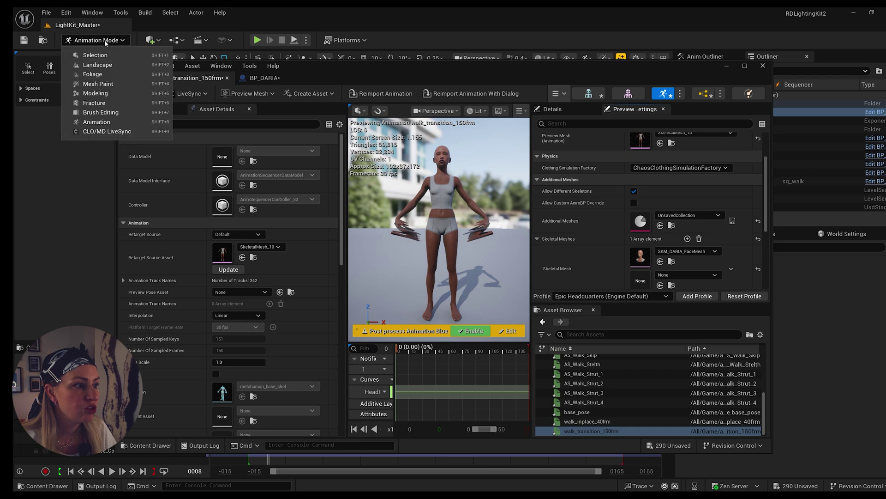
pyautogui.click(96, 131)
pyautogui.click(189, 93)
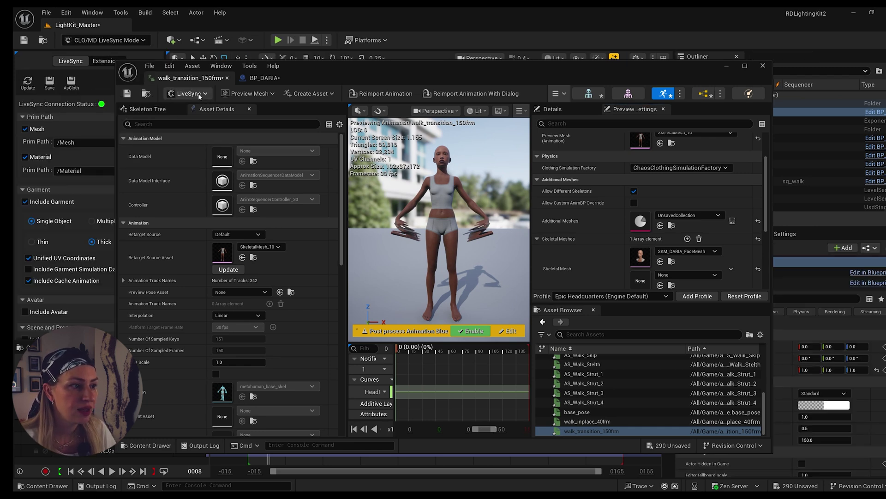
pyautogui.moveTo(203, 119)
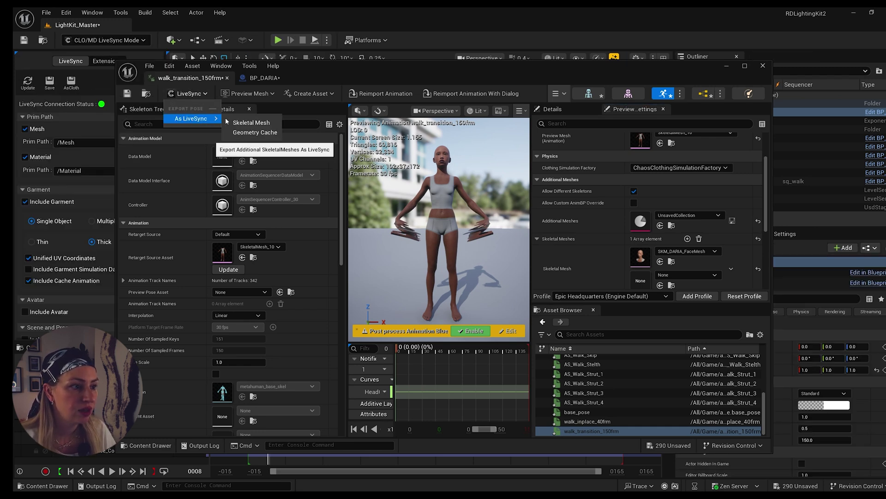
pyautogui.click(272, 133)
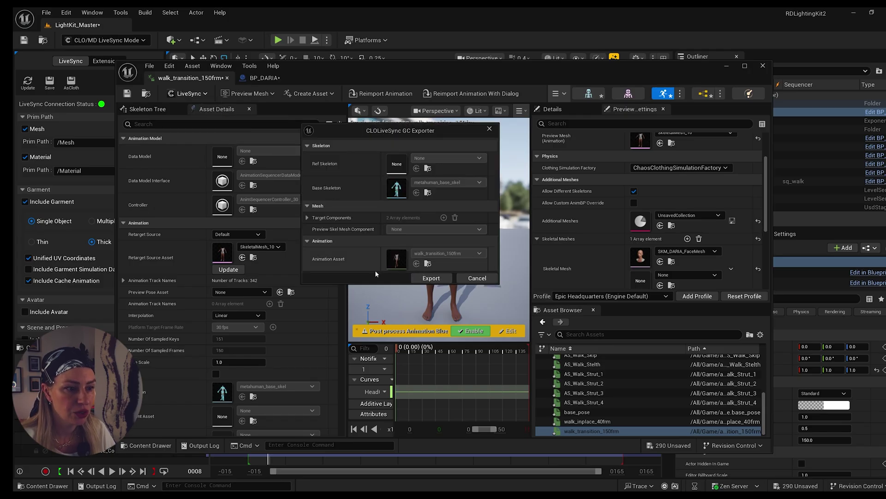
pyautogui.click(431, 278)
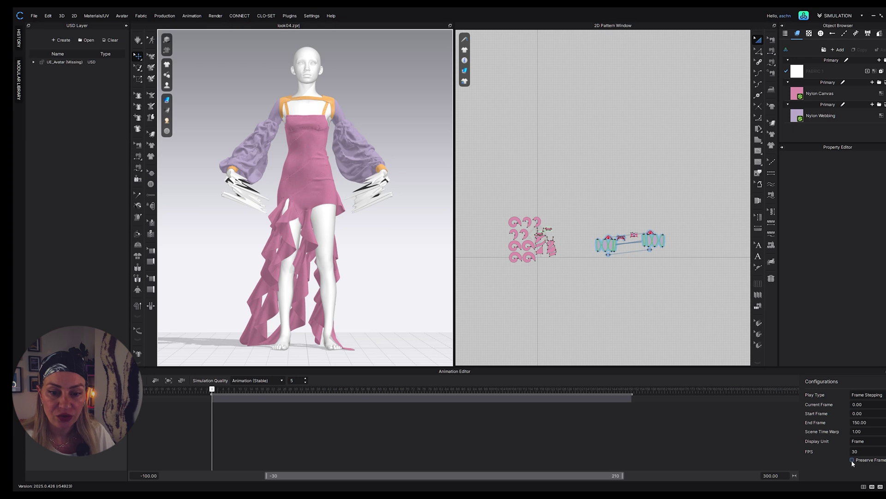
# Set the animation to 30 FPS keeping frames, scrub the walk, and return to frame 0.
pyautogui.click(876, 452)
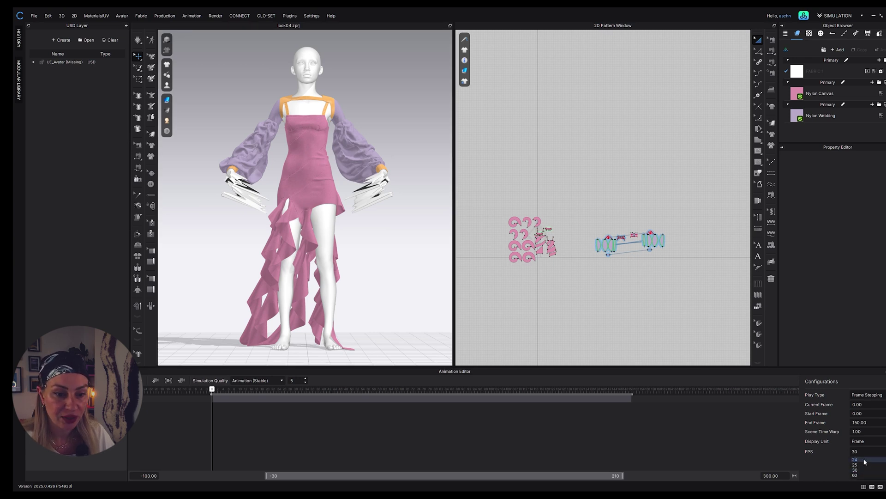
pyautogui.click(864, 460)
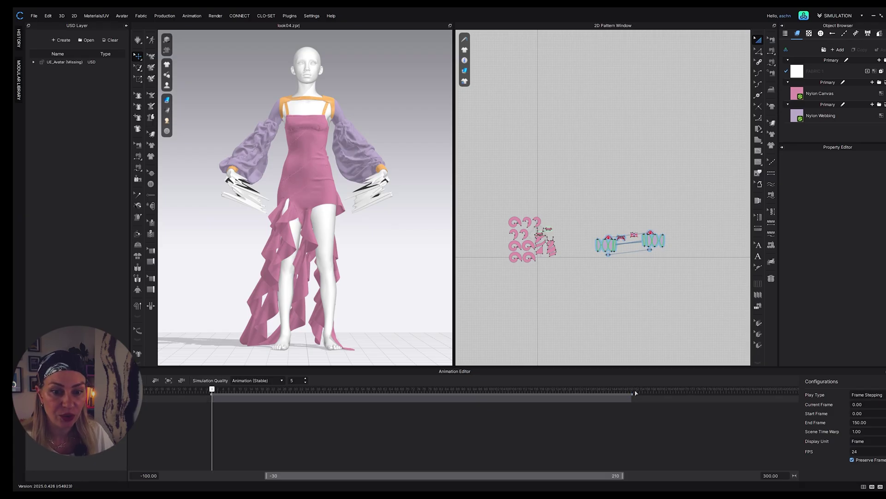
pyautogui.click(852, 460)
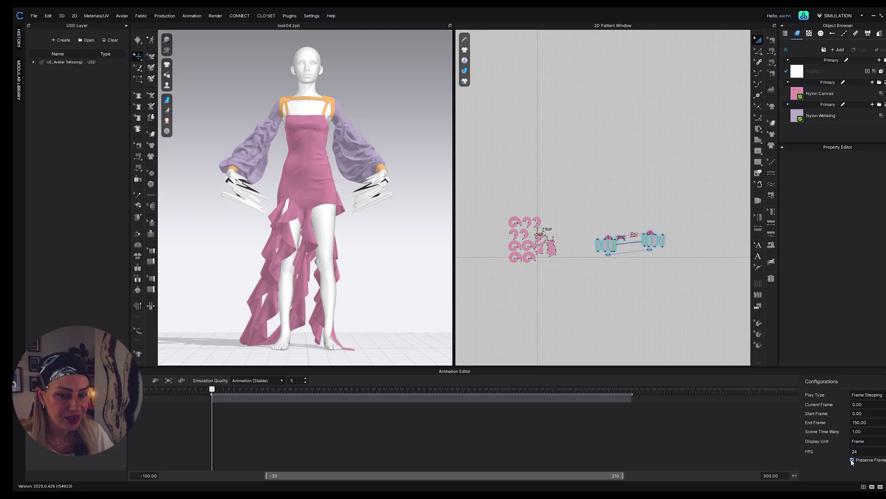
pyautogui.click(860, 451)
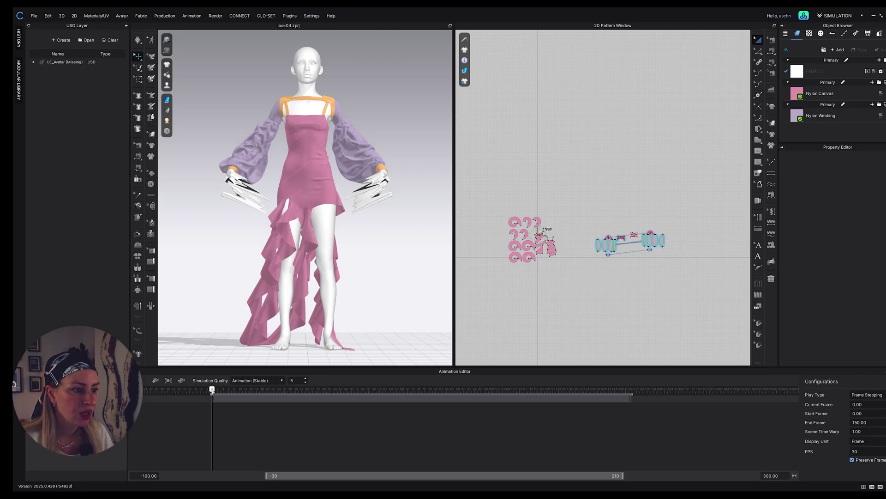
pyautogui.moveTo(211, 390); pyautogui.dragTo(606, 397)
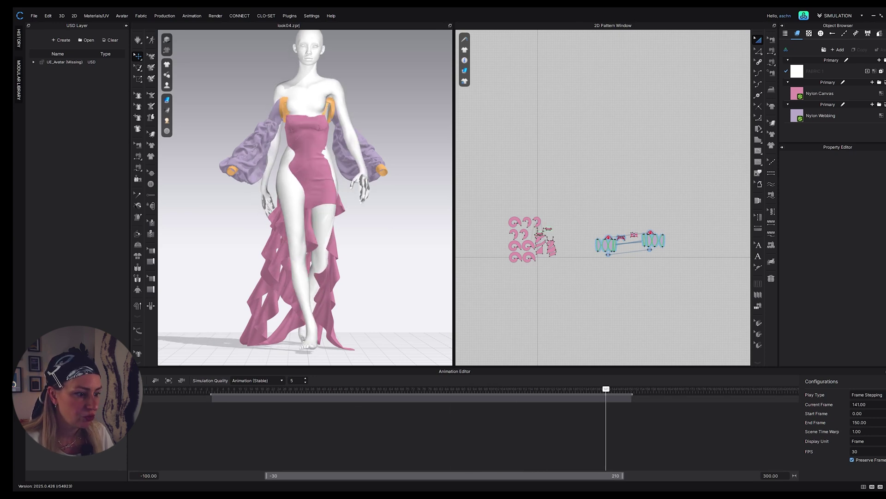
pyautogui.press('Home')
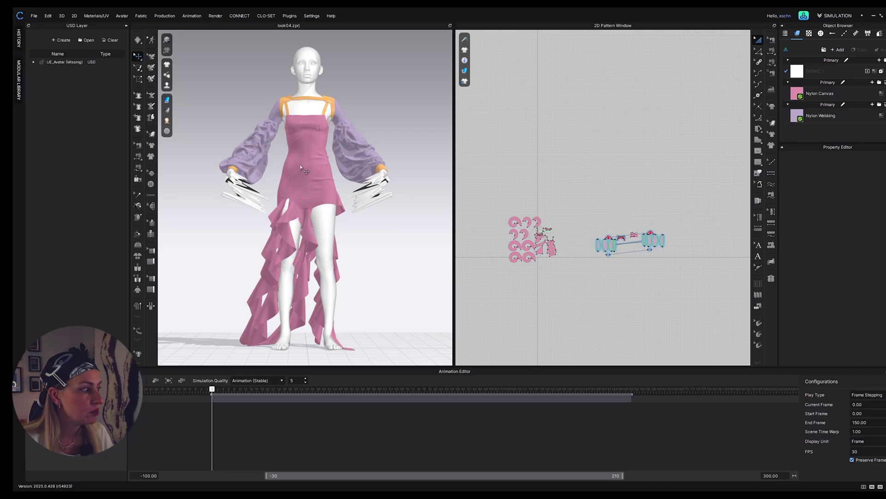
# Lower the avatar's Skin Offset to 1 mm and select all dress patterns in the 2D window.
pyautogui.click(310, 111)
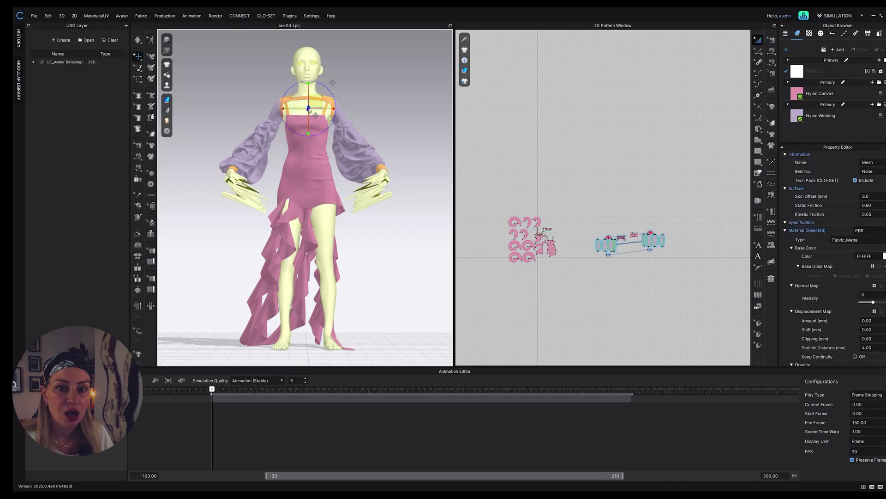
pyautogui.click(876, 197)
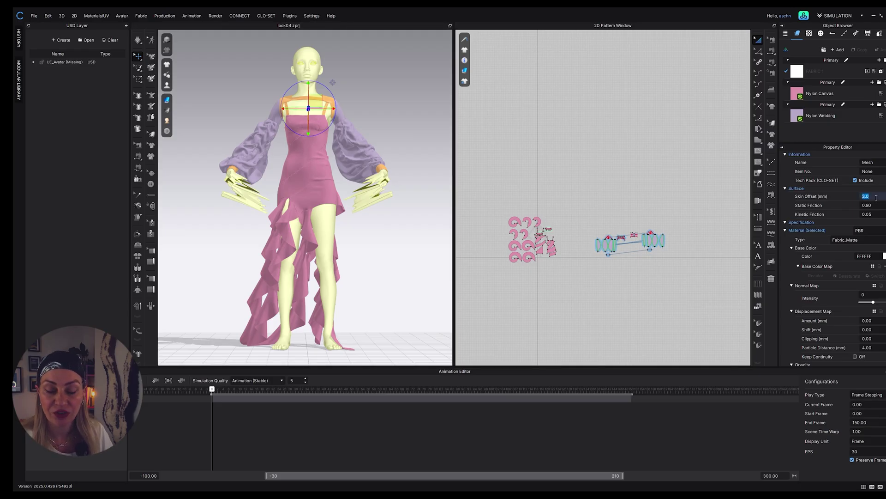
pyautogui.write('1')
pyautogui.press('Return')
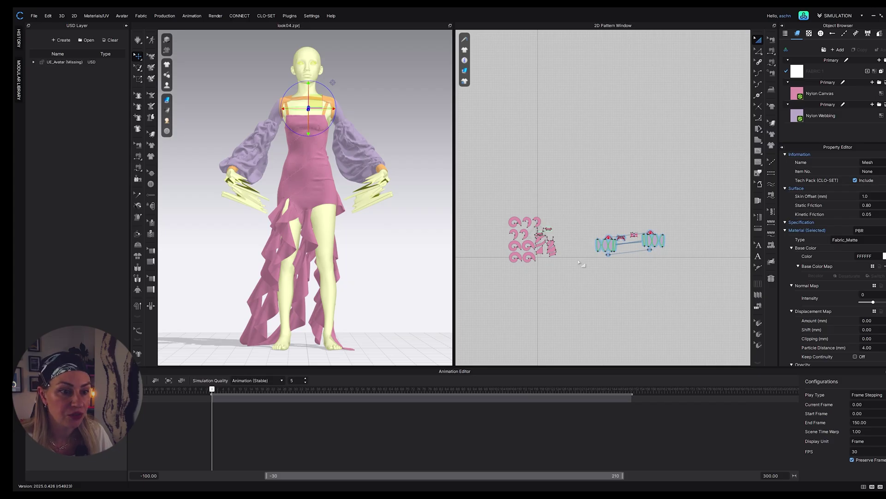
pyautogui.scroll(-2, 580, 260)
pyautogui.moveTo(509, 218); pyautogui.dragTo(668, 299)
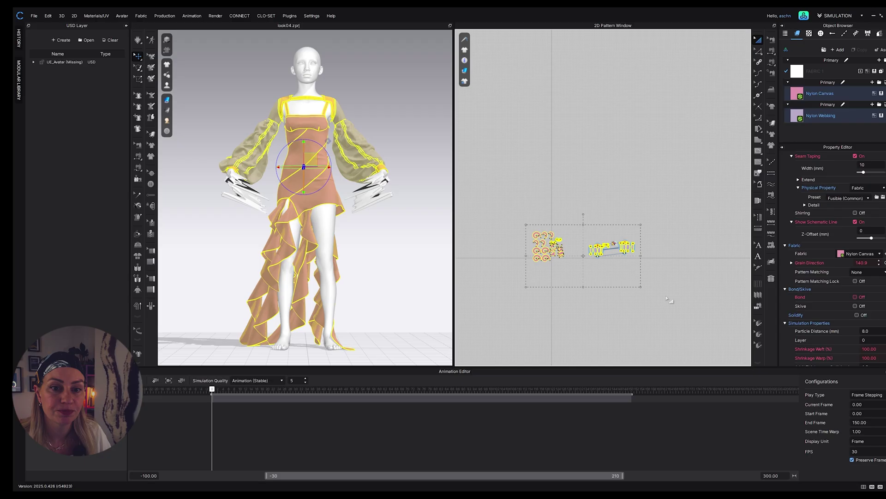
pyautogui.click(602, 275)
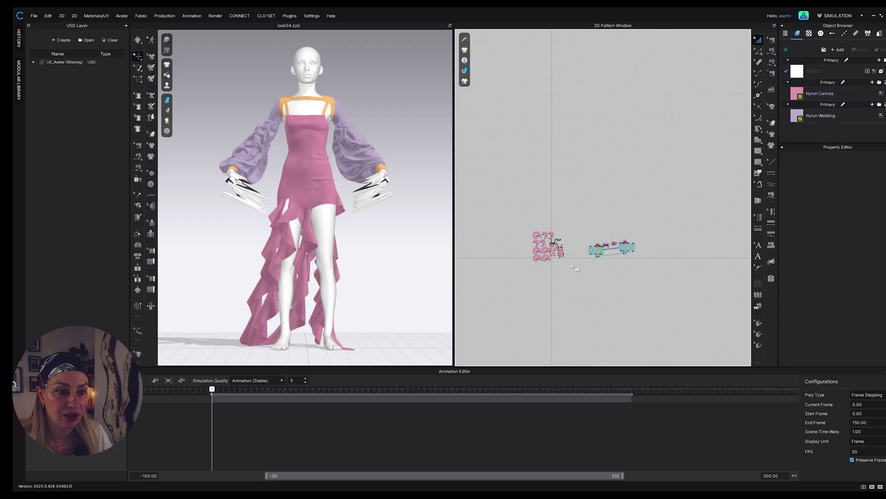
pyautogui.scroll(5, 541, 252)
pyautogui.click(542, 250)
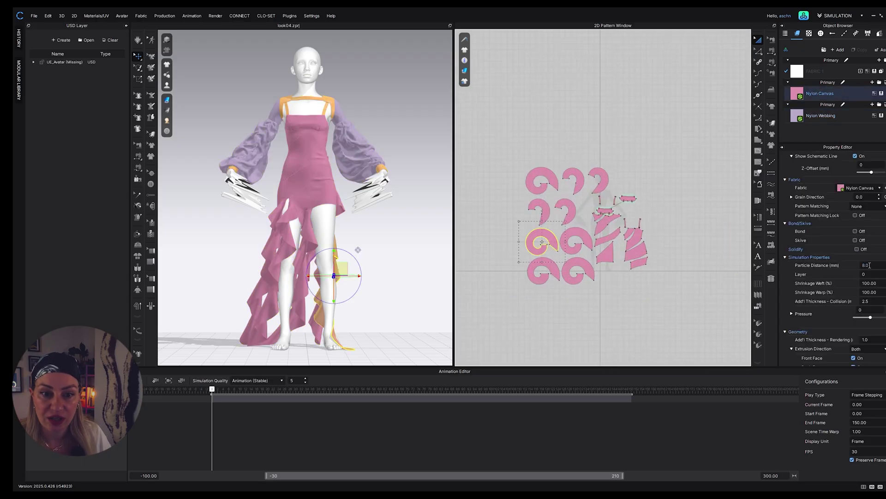
pyautogui.scroll(-3, 500, 177)
pyautogui.moveTo(499, 177); pyautogui.dragTo(705, 279)
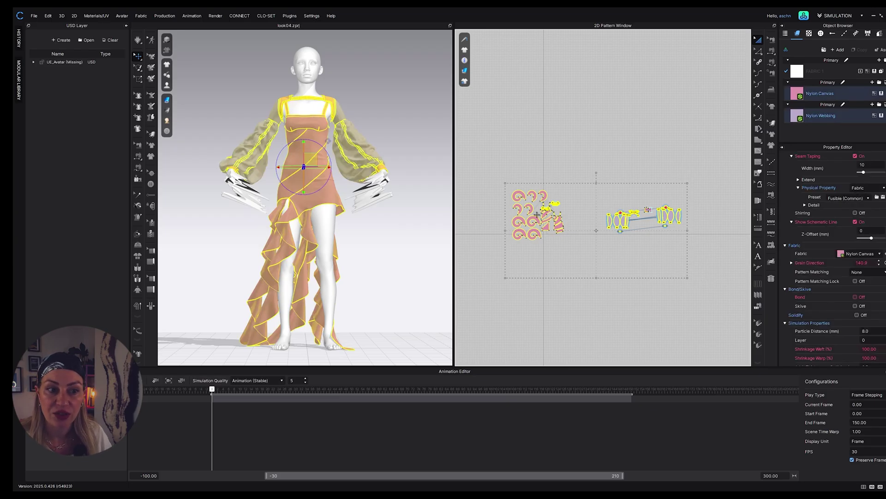
pyautogui.scroll(-3, 875, 286)
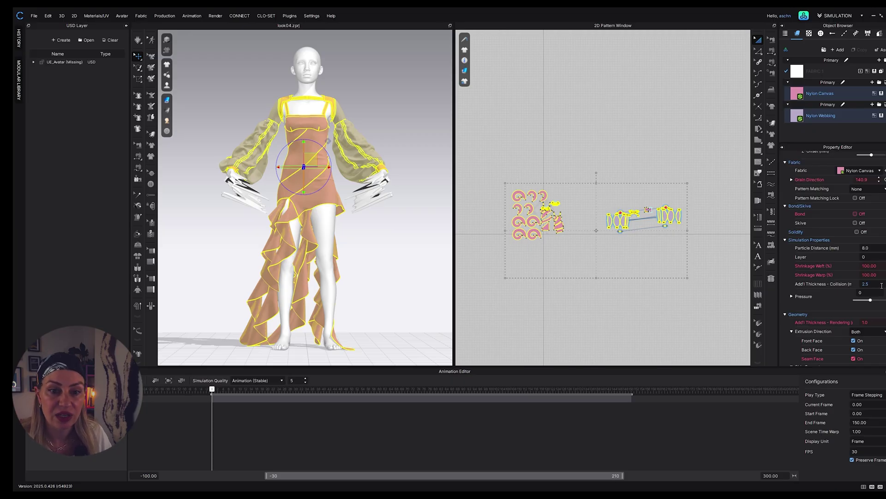
pyautogui.press('Escape')
pyautogui.click(137, 40)
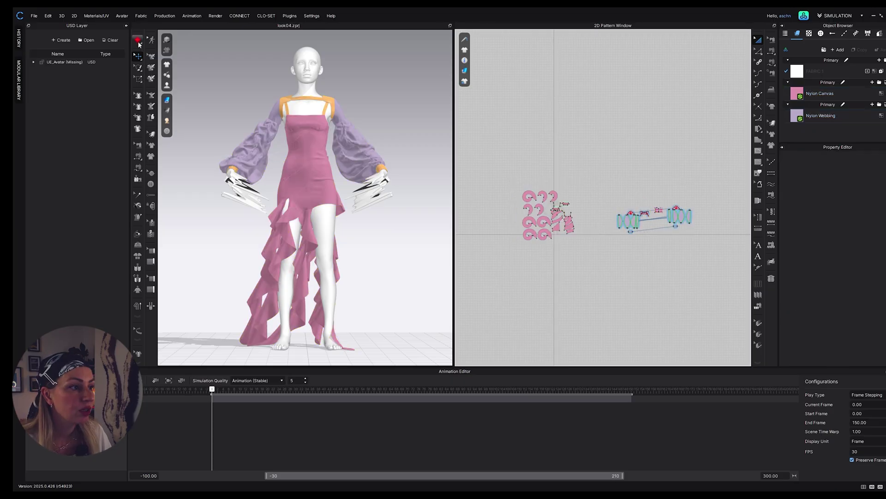
# Choose Animation (Stable) quality with 5 simulations per frame and simulate the dress.
pyautogui.click(139, 42)
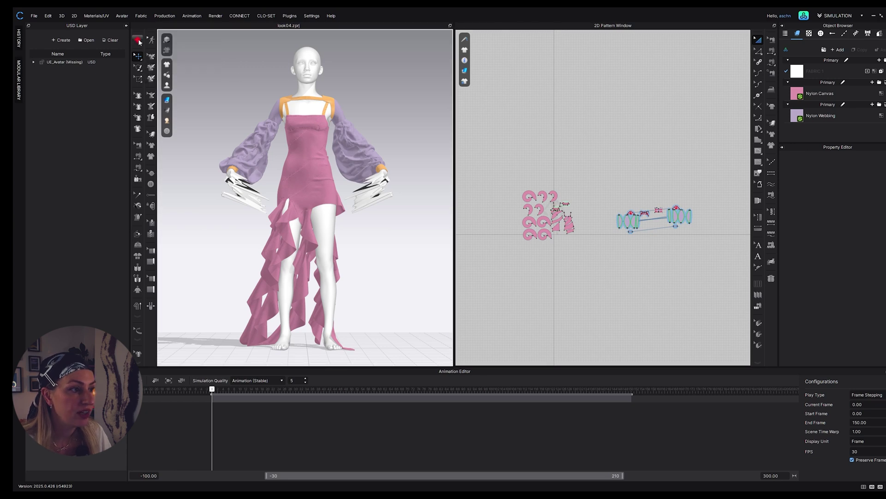
pyautogui.click(139, 42)
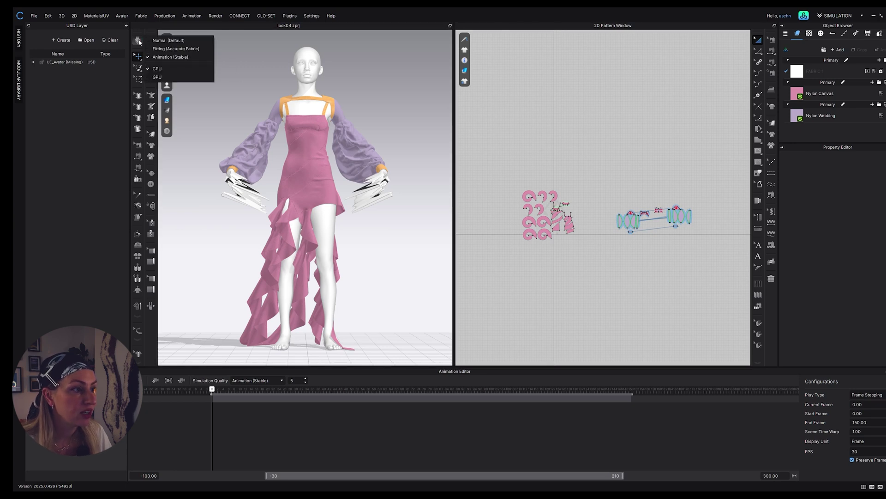
pyautogui.click(192, 57)
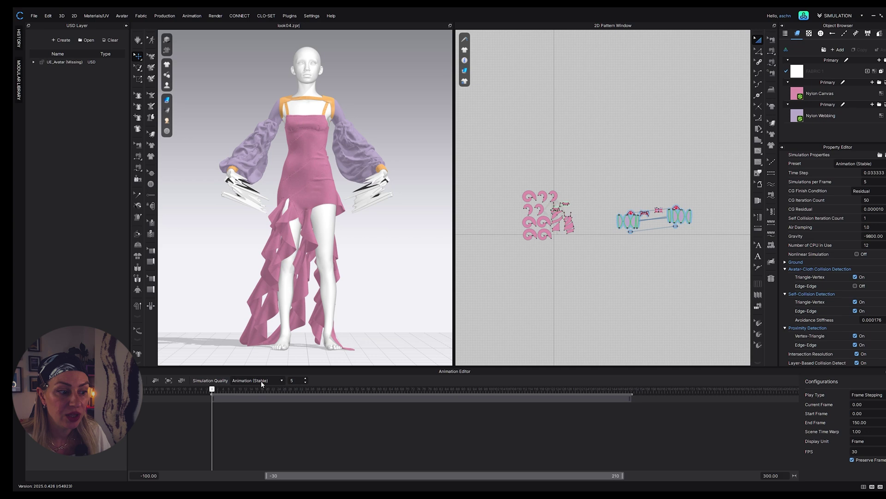
pyautogui.click(307, 379)
pyautogui.tripleClick(306, 379)
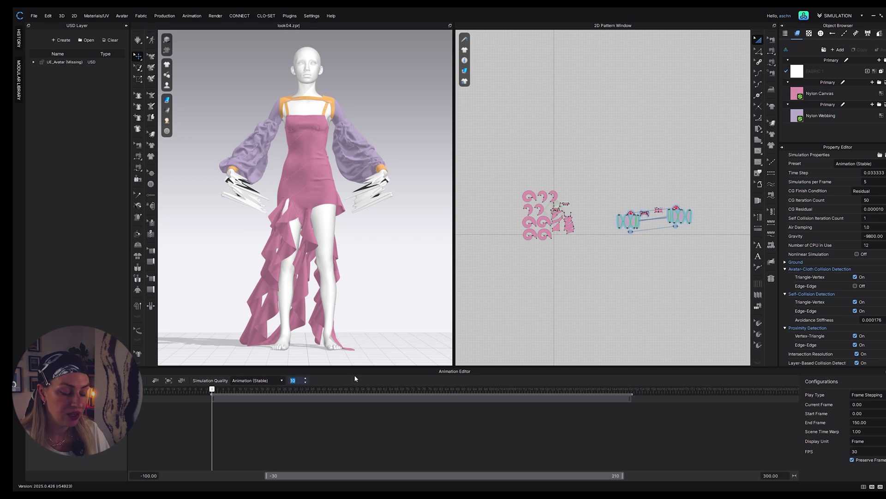
pyautogui.write('5')
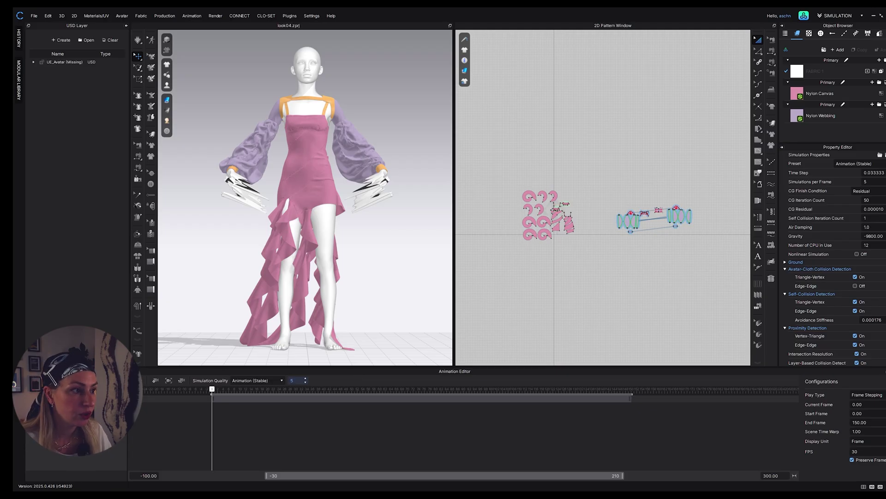
pyautogui.click(136, 42)
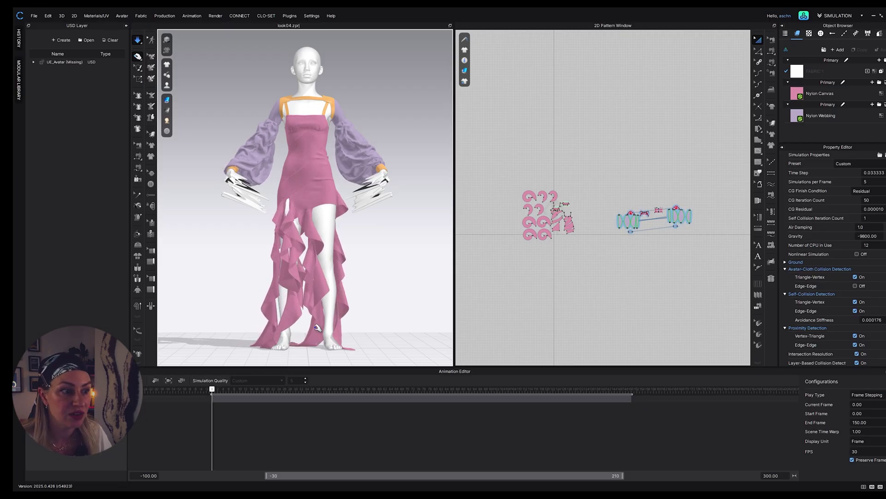
# Activate the wind controller and briefly simulate the dress with wind.
pyautogui.press('space')
pyautogui.scroll(-5, 387, 177)
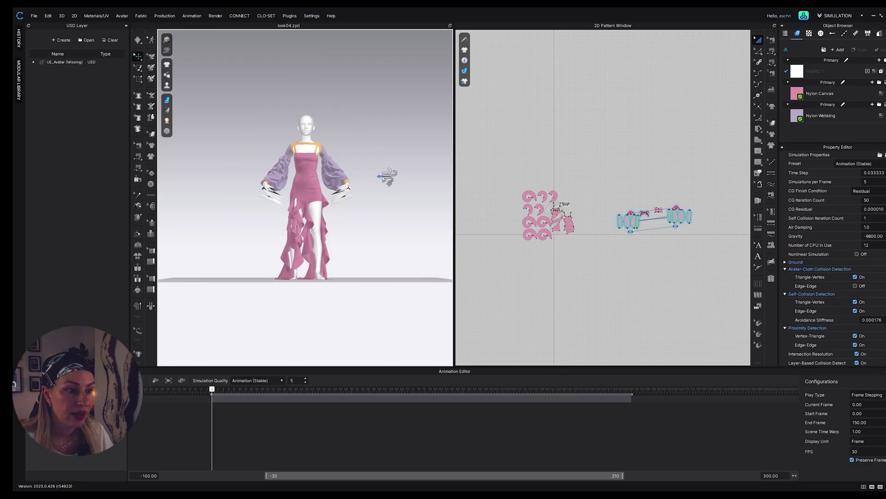
pyautogui.click(388, 177)
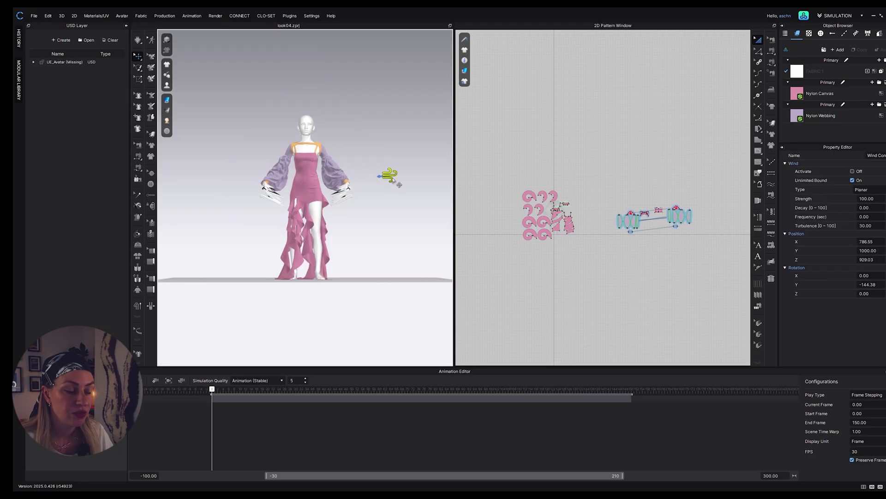
pyautogui.click(853, 172)
pyautogui.click(138, 40)
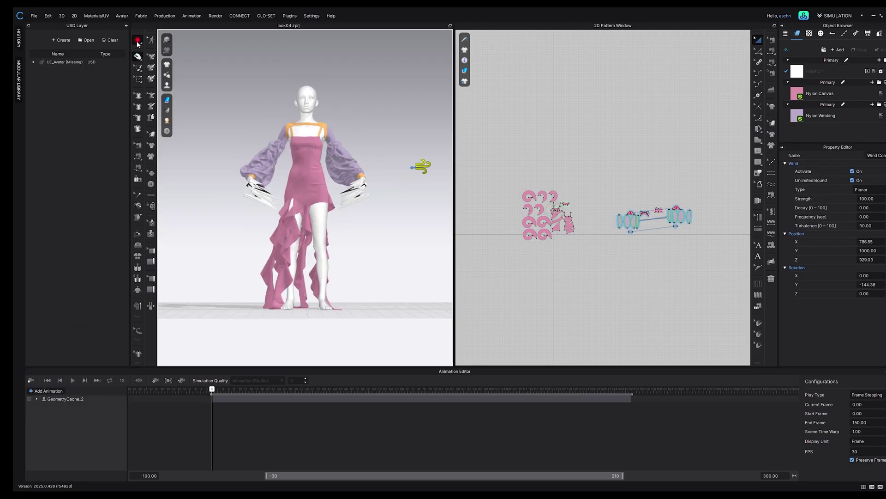
pyautogui.click(137, 40)
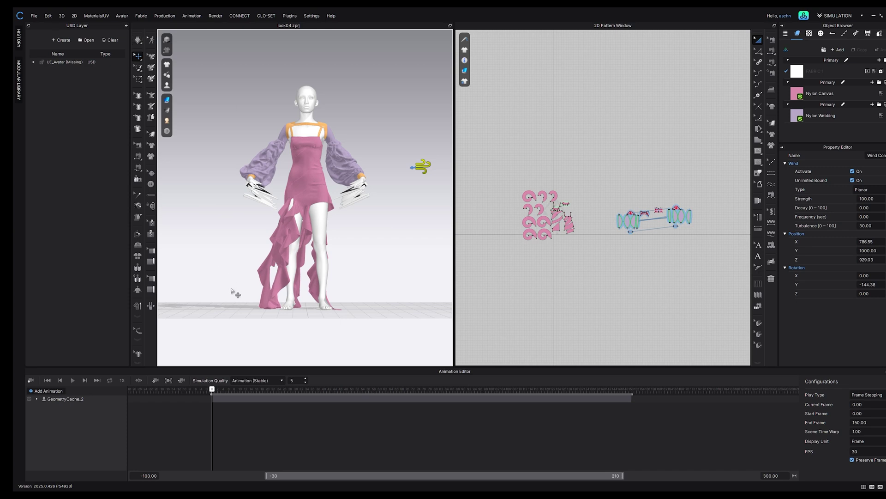
# Record the garment animation, play it back, and jump to frame 28.
pyautogui.click(31, 381)
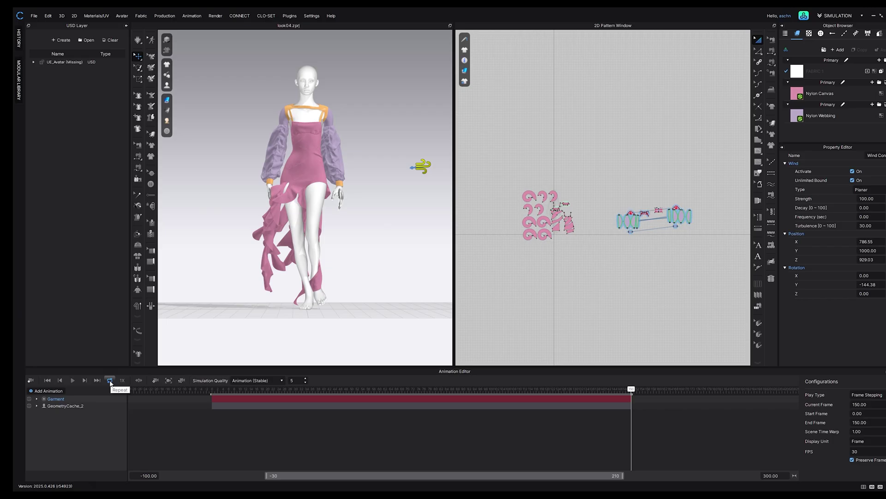
pyautogui.click(72, 381)
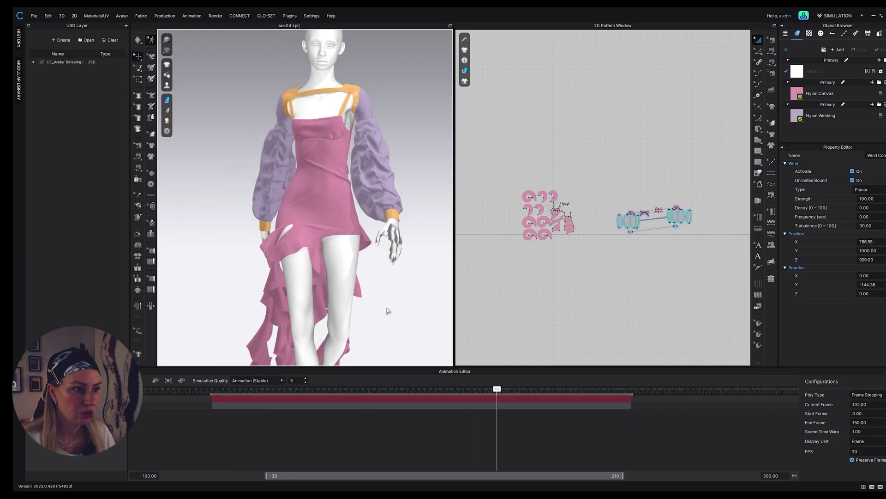
pyautogui.click(289, 391)
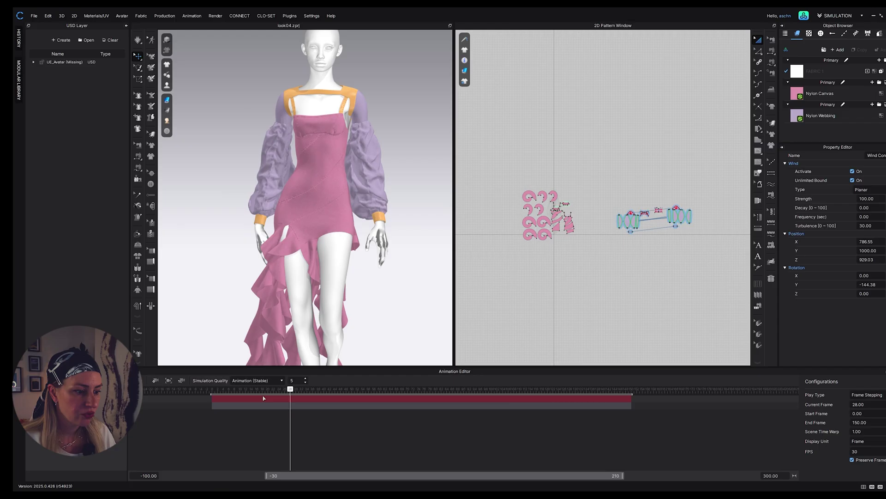
# Set the Animation Editor's Start Frame to 30.
pyautogui.click(870, 413)
pyautogui.moveTo(870, 413); pyautogui.dragTo(850, 417)
pyautogui.write('30')
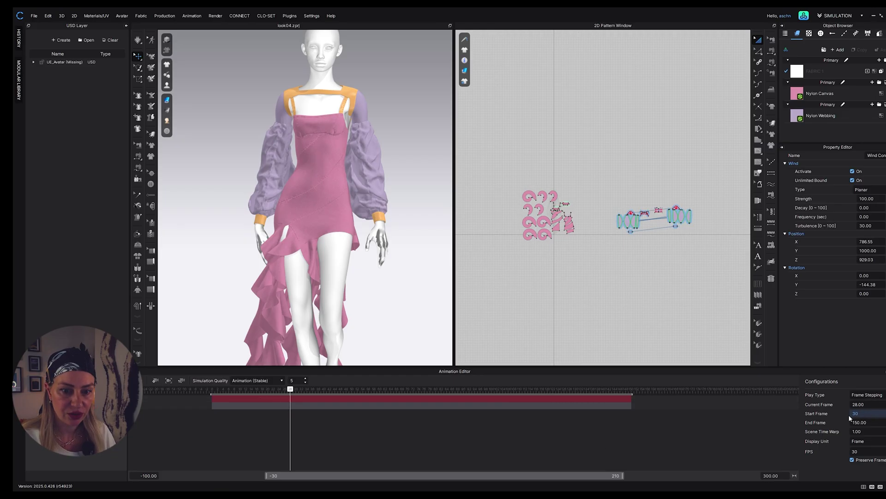
pyautogui.press('Return')
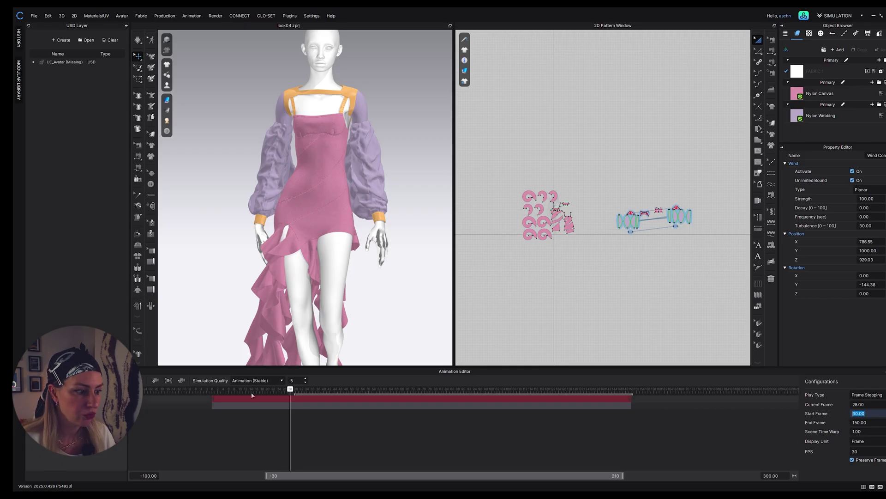
# Play the animation, then rewind to frame 0 and zoom in on the dress.
pyautogui.press('space')
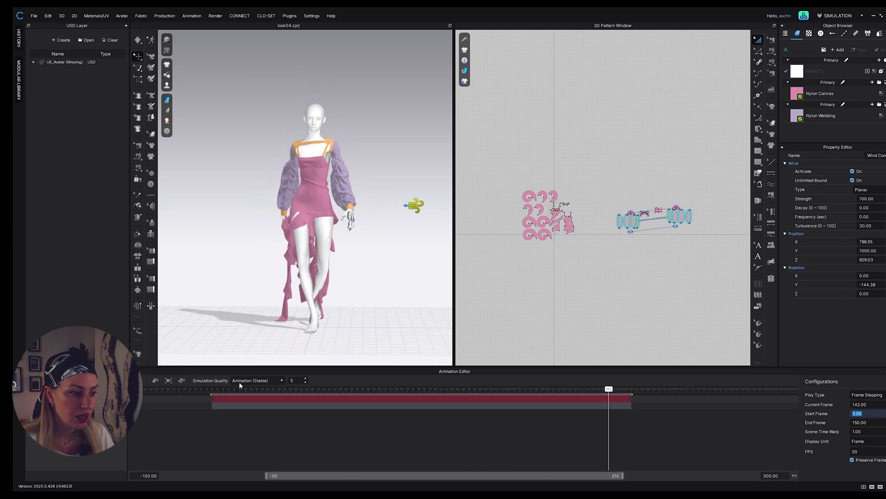
pyautogui.click(220, 391)
pyautogui.moveTo(220, 390); pyautogui.dragTo(212, 390)
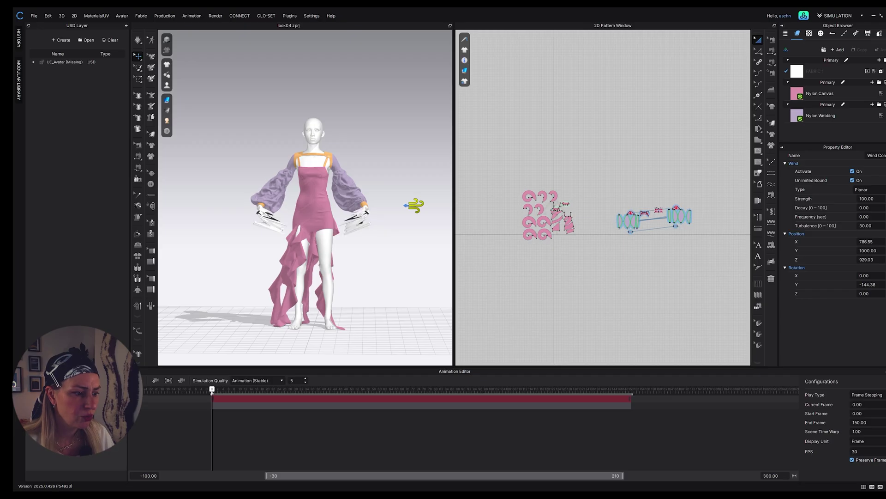
pyautogui.scroll(5, 326, 318)
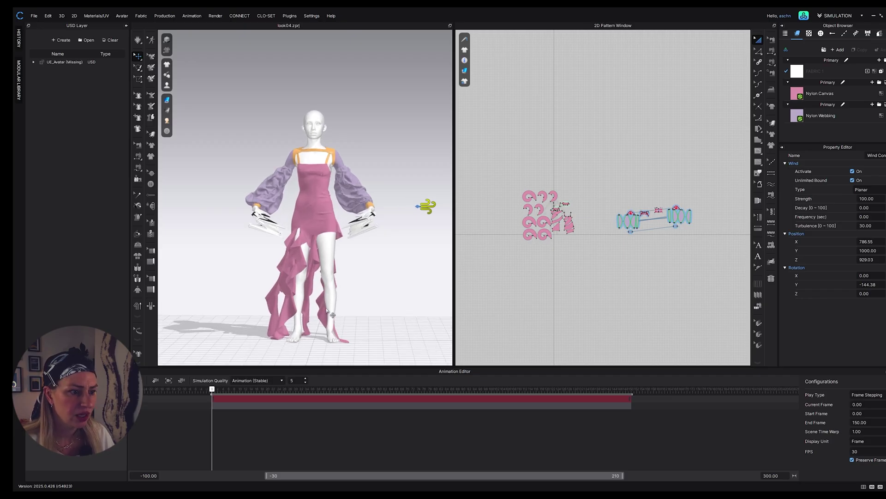
pyautogui.scroll(3, 393, 310)
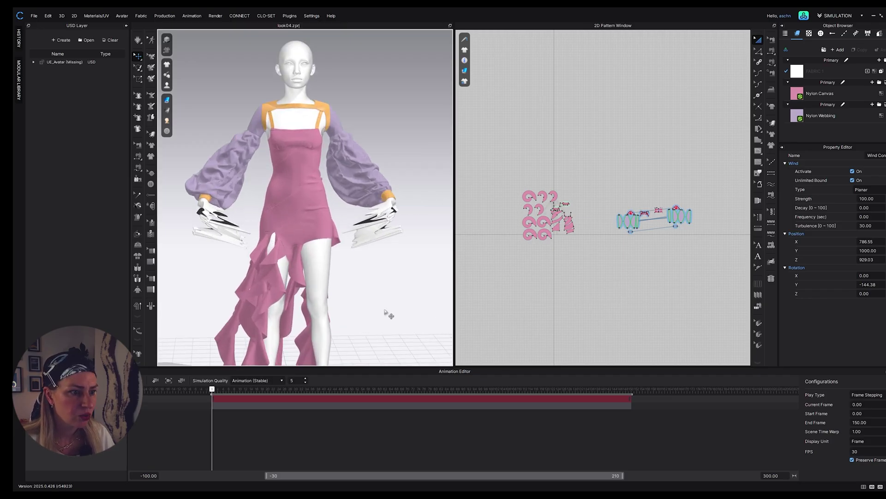
pyautogui.scroll(-4, 386, 314)
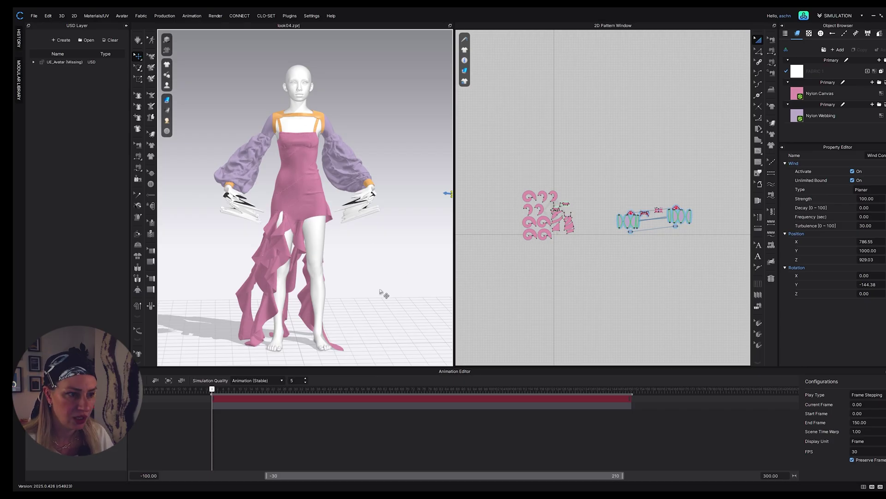
pyautogui.scroll(-1, 570, 261)
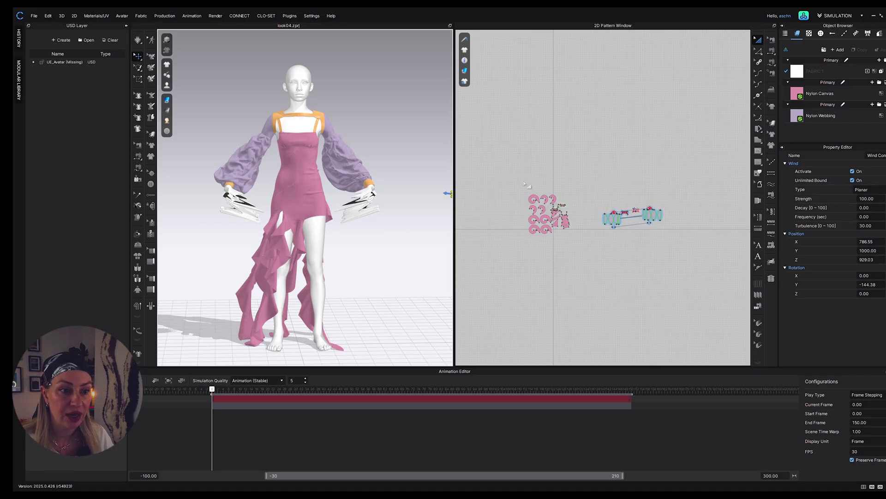
pyautogui.moveTo(517, 178); pyautogui.dragTo(579, 264)
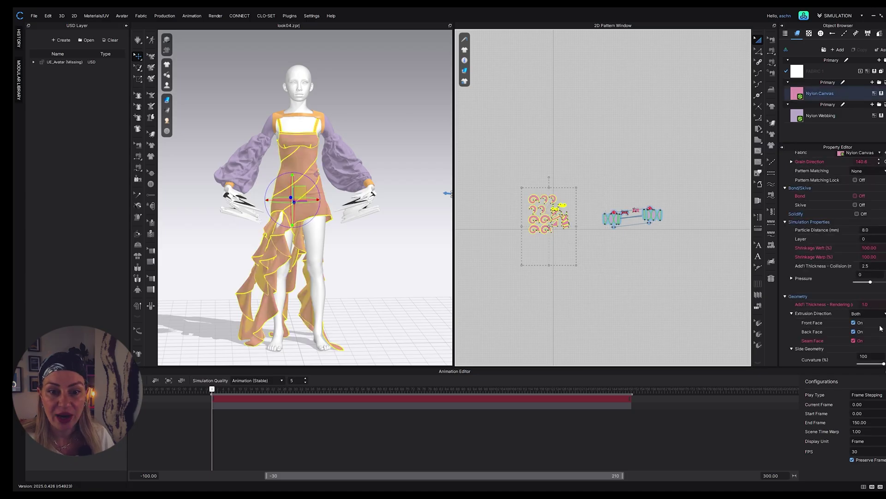
pyautogui.scroll(-2, 826, 290)
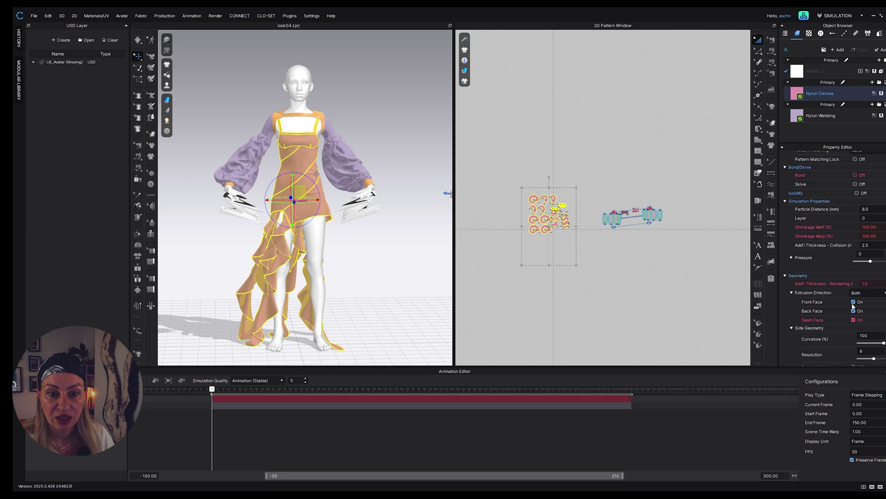
pyautogui.click(577, 227)
pyautogui.scroll(6, 528, 252)
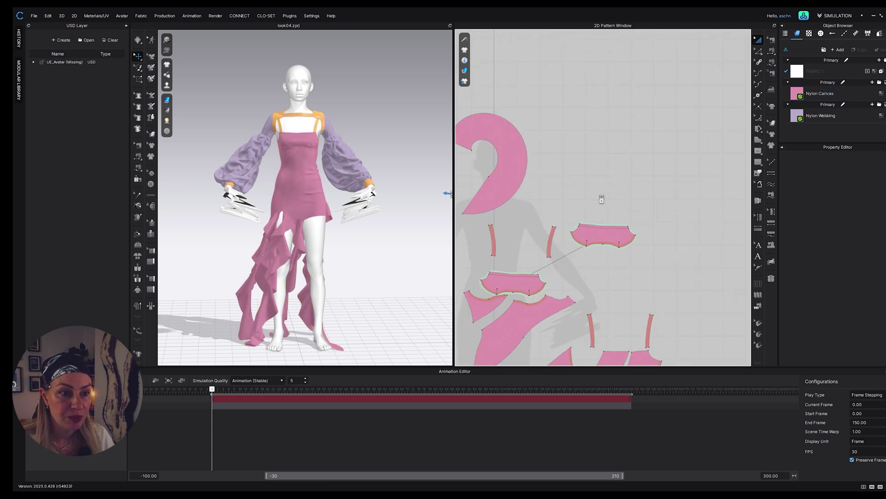
pyautogui.scroll(-3, 527, 253)
pyautogui.click(511, 232)
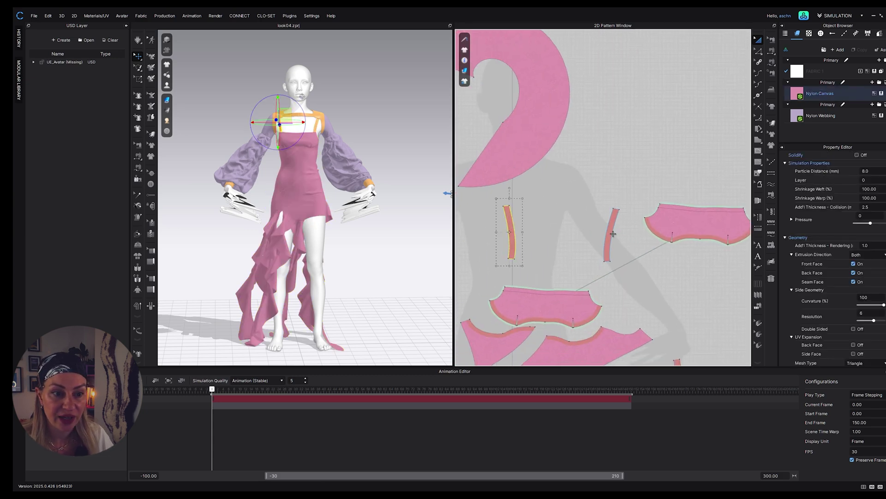
pyautogui.keyDown('shift'); pyautogui.click(613, 234); pyautogui.keyUp('shift')
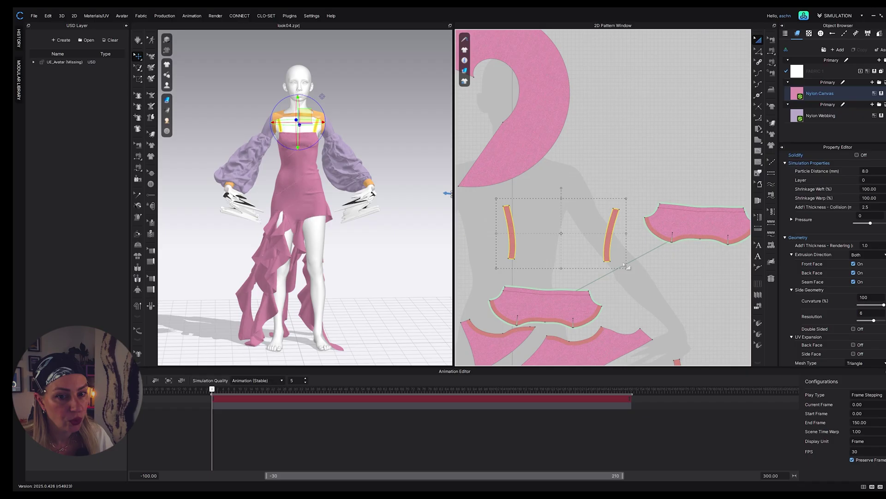
pyautogui.scroll(2, 626, 267)
pyautogui.scroll(-5, 630, 277)
pyautogui.click(632, 281)
pyautogui.scroll(5, 631, 277)
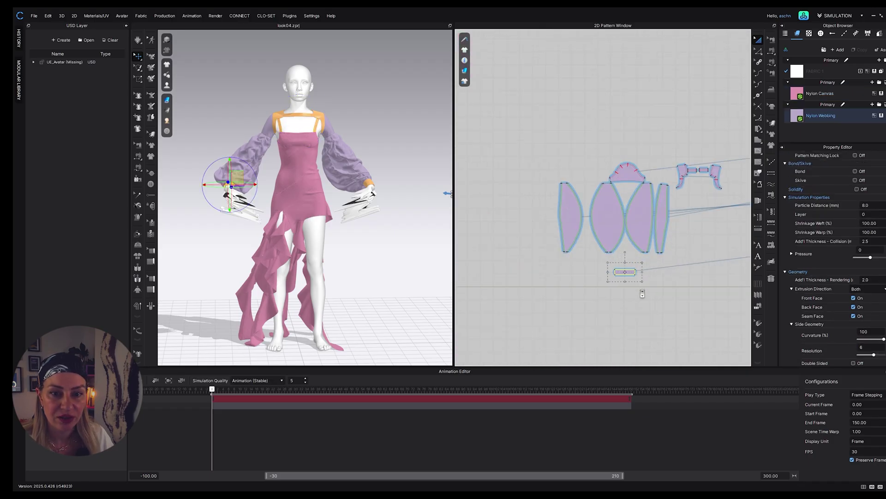
pyautogui.scroll(4, 323, 240)
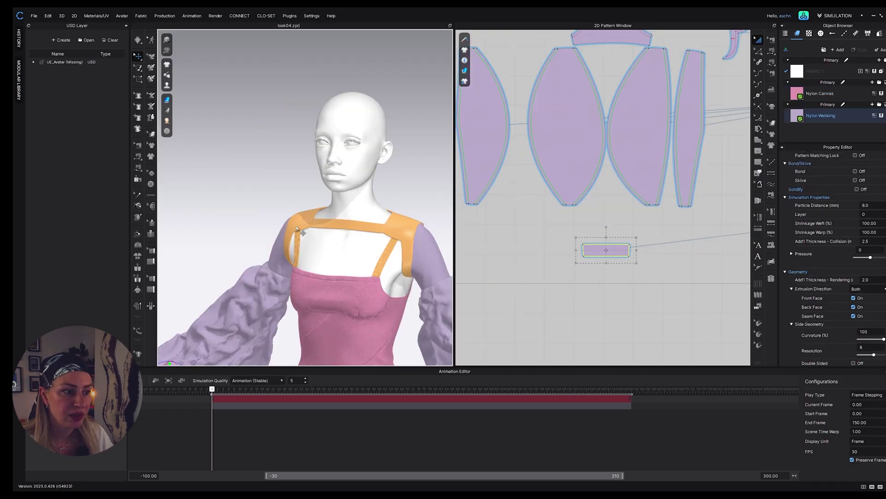
pyautogui.scroll(-4, 319, 226)
pyautogui.moveTo(328, 313); pyautogui.dragTo(347, 315, button='right')
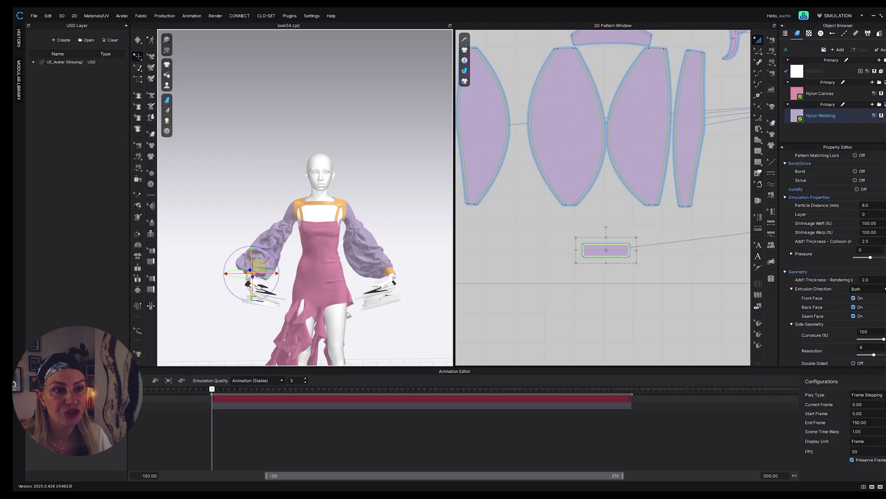
pyautogui.scroll(2, 333, 256)
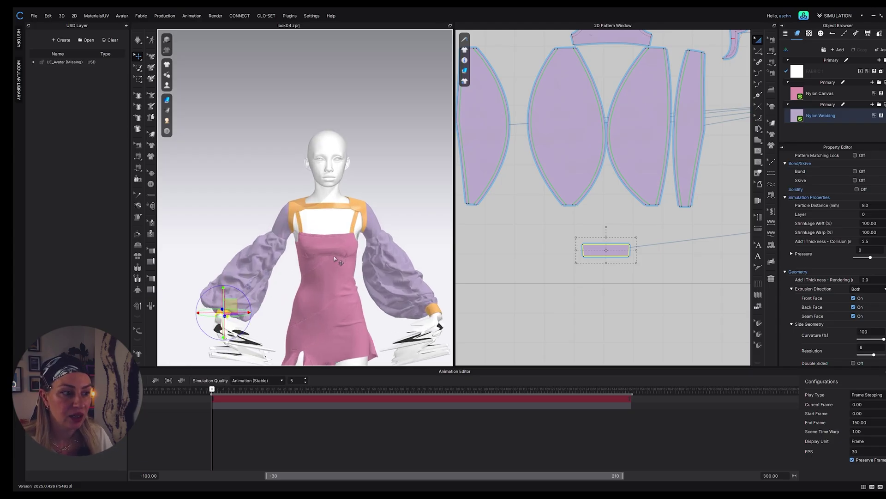
pyautogui.moveTo(334, 255); pyautogui.dragTo(293, 297, button='right')
pyautogui.scroll(-3, 307, 238)
pyautogui.moveTo(319, 245); pyautogui.dragTo(350, 319, button='right')
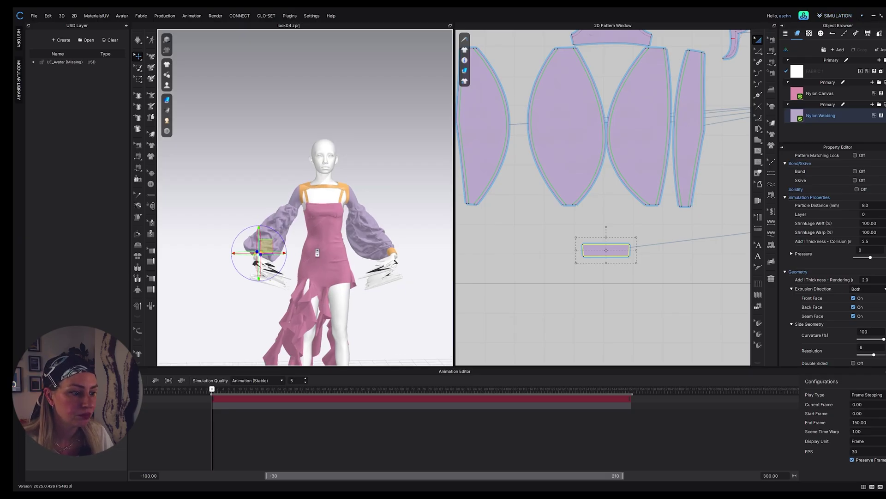
pyautogui.scroll(-3, 317, 252)
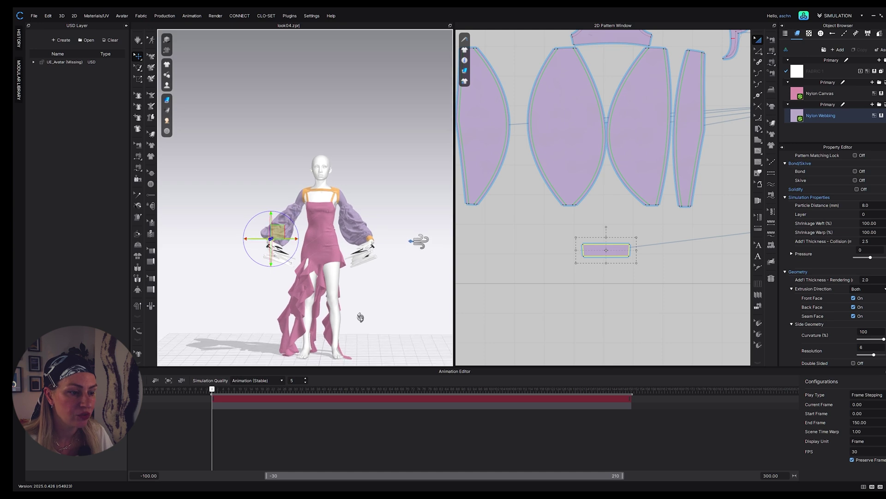
# Close the walk_transition tab, compile and save BP_DARIA, and close the Blueprint editor.
pyautogui.click(873, 15)
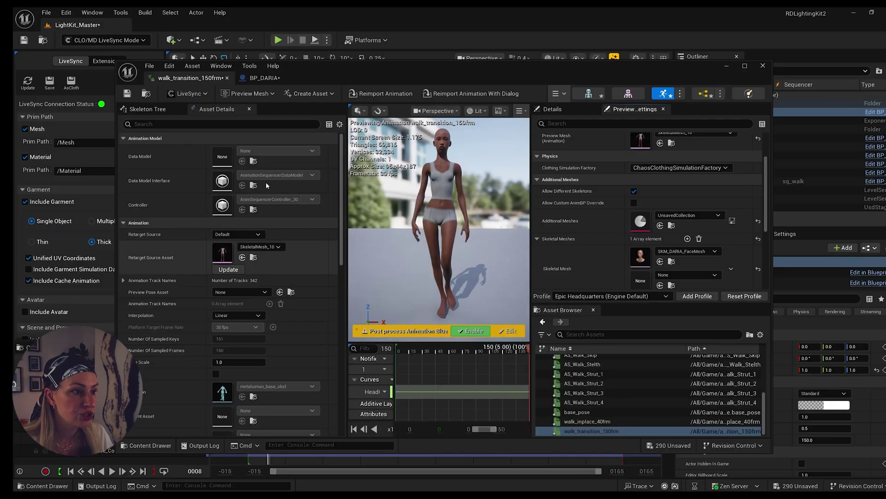
pyautogui.moveTo(227, 79); pyautogui.dragTo(232, 60)
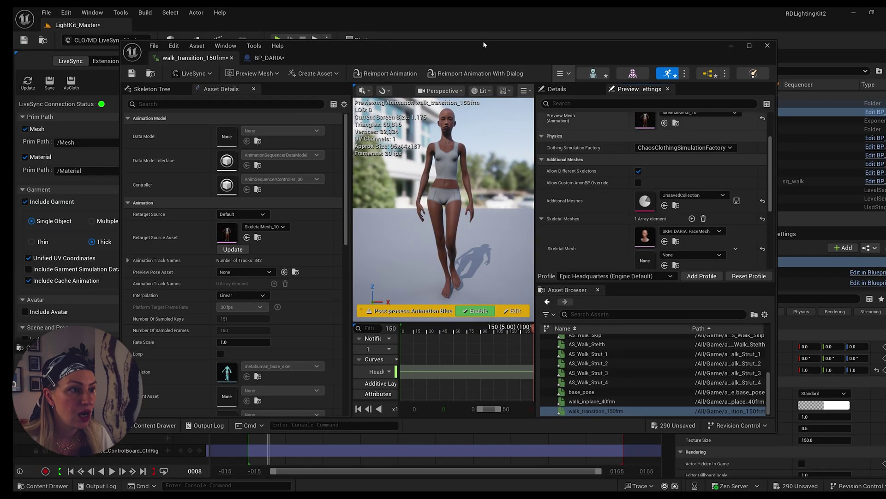
pyautogui.click(232, 58)
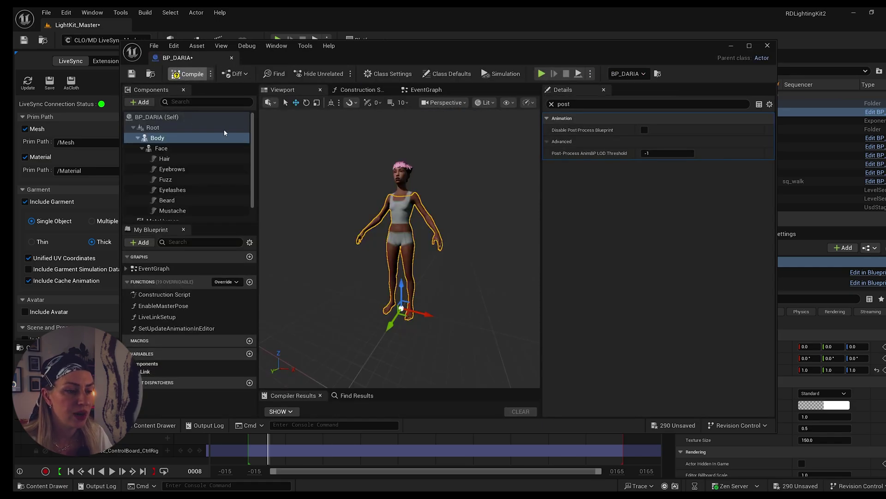
pyautogui.click(187, 73)
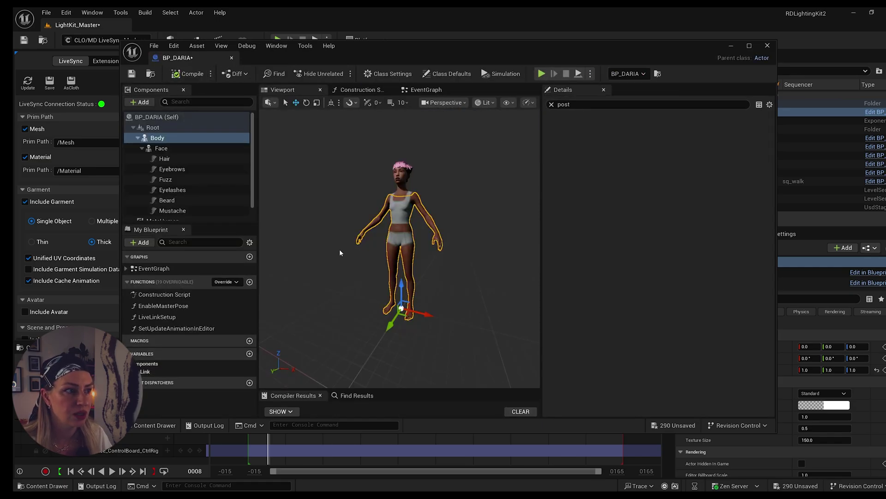
pyautogui.click(132, 74)
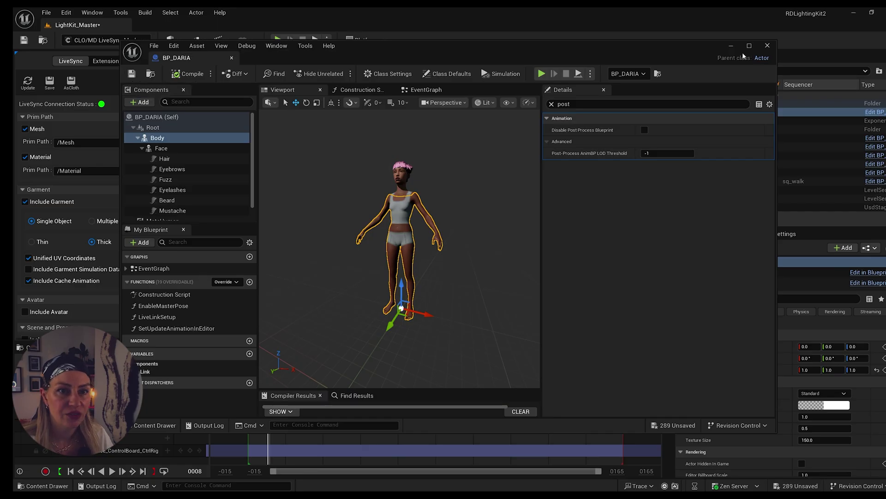
pyautogui.click(767, 45)
pyautogui.click(342, 410)
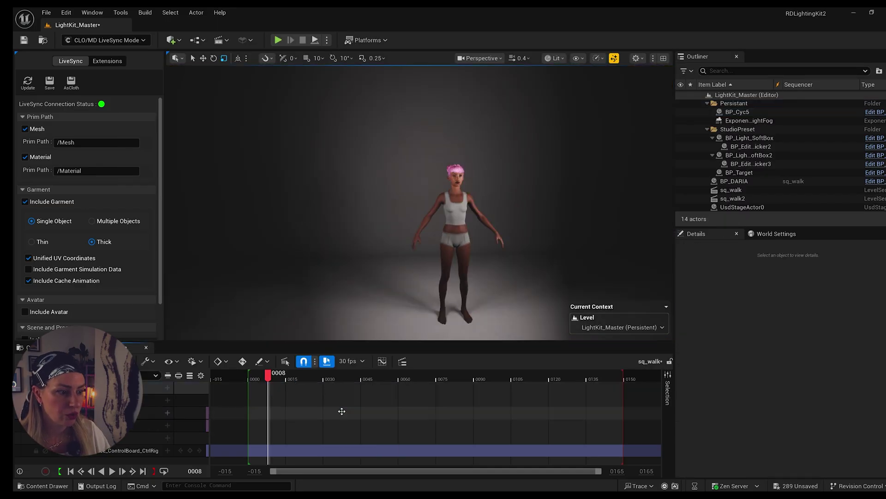
# Rewind sq_walk to frame 0000, reframe DARIA, and enlarge the viewport above the timeline.
pyautogui.moveTo(268, 374); pyautogui.dragTo(248, 373)
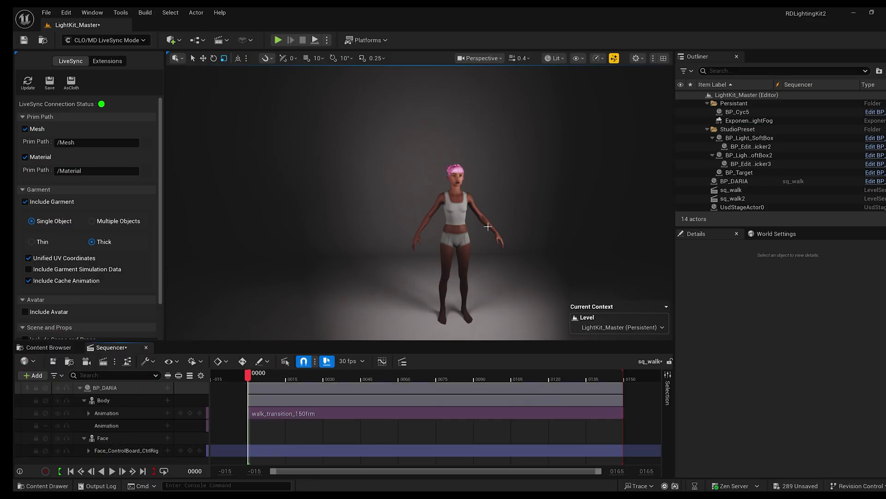
pyautogui.moveTo(488, 227); pyautogui.dragTo(445, 209, button='middle')
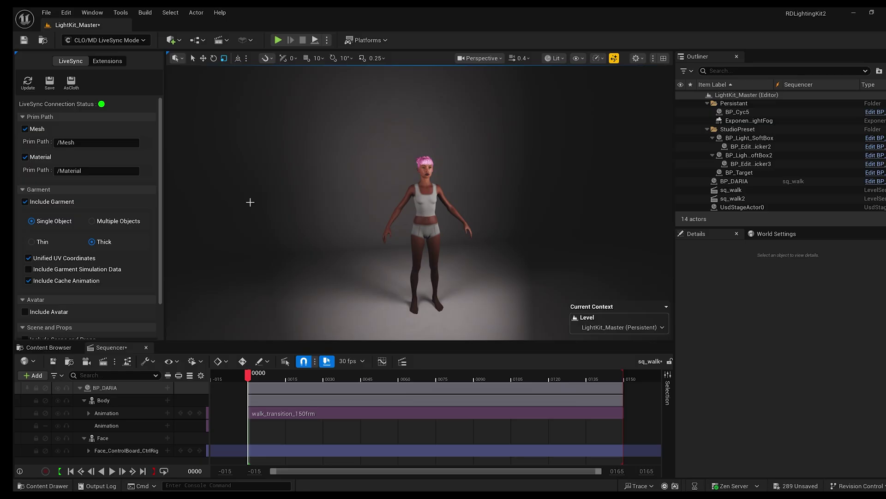
pyautogui.moveTo(186, 343); pyautogui.dragTo(187, 389)
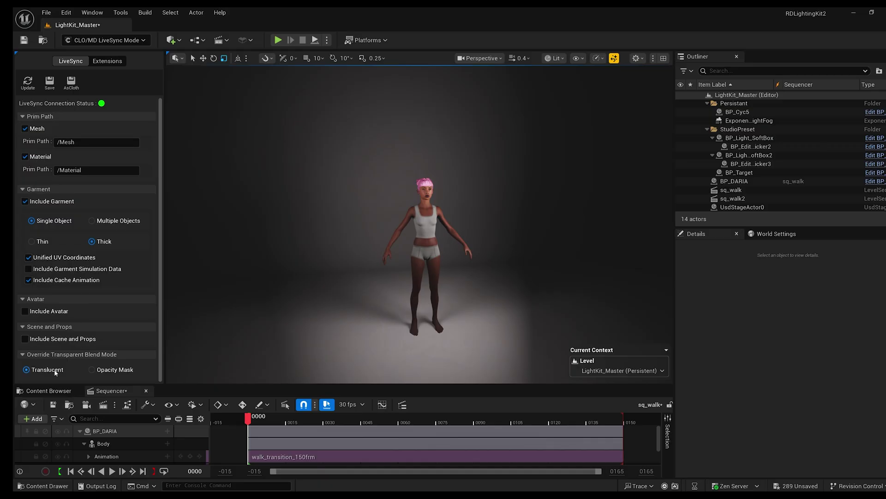
# Pull the latest pink garment from CLO via LiveSync and frame it in the viewport.
pyautogui.click(26, 87)
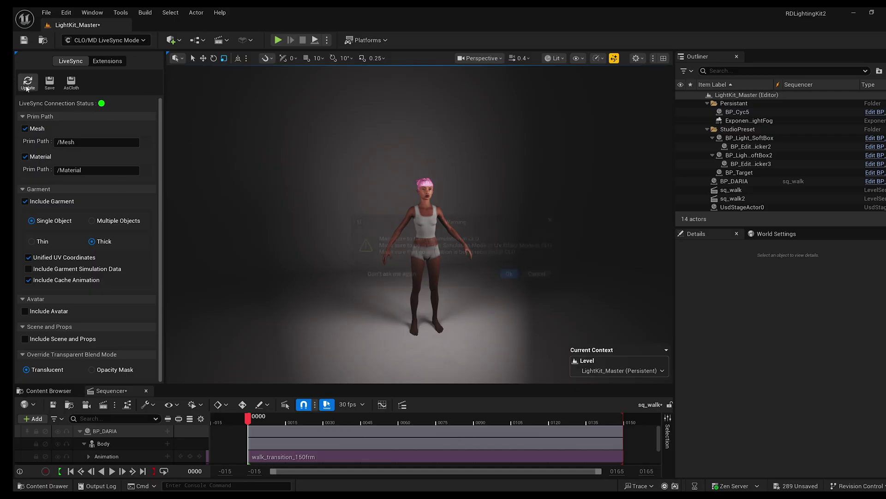
pyautogui.click(511, 275)
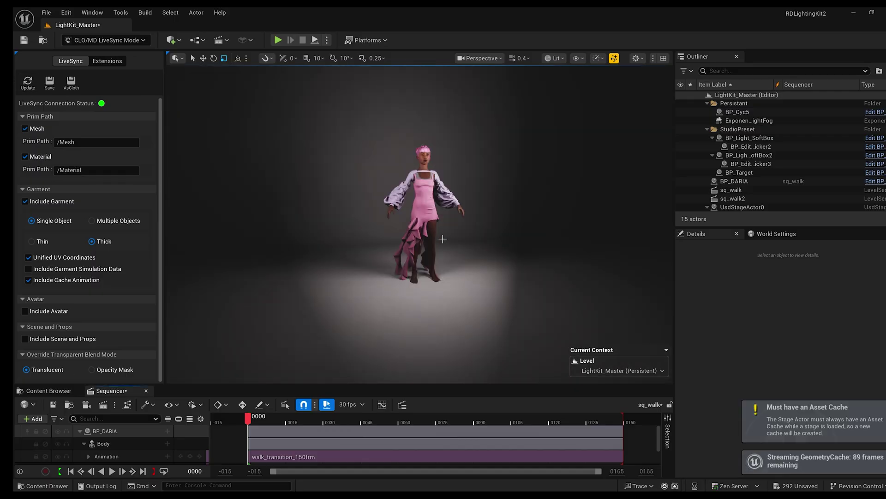
pyautogui.scroll(3, 438, 229)
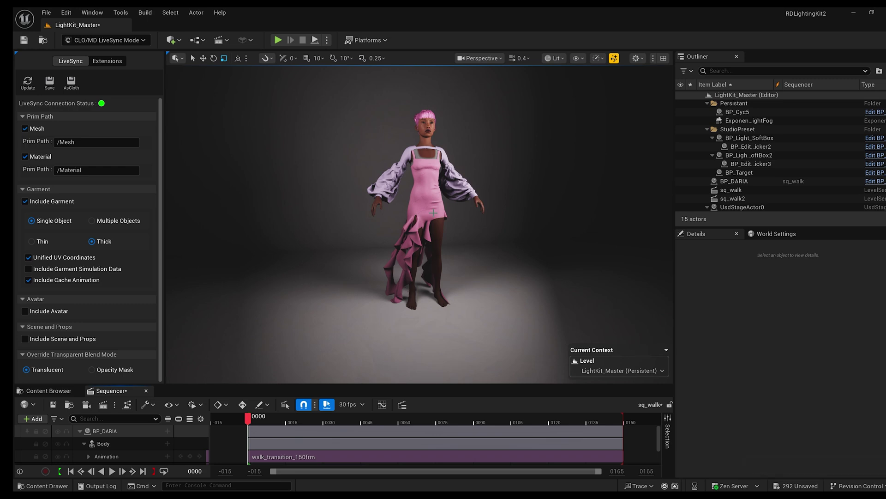
pyautogui.click(433, 213)
pyautogui.press('f')
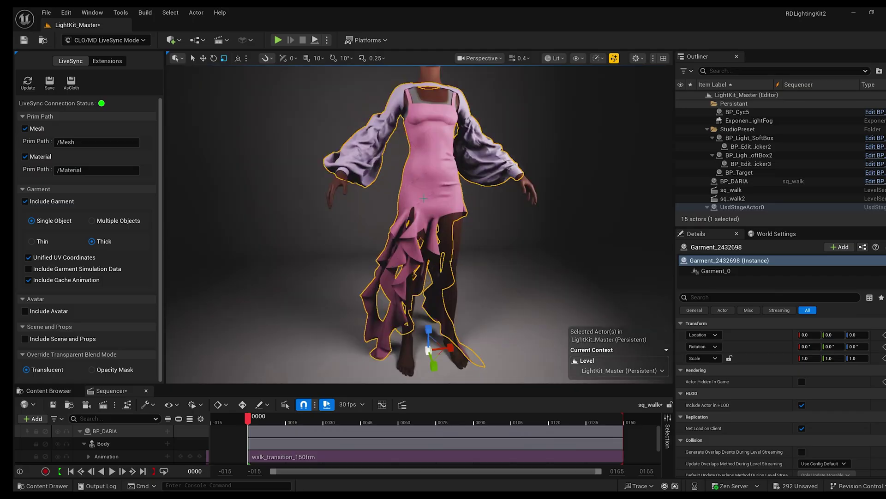
# Save the synced garment as USD assets in the clo content folder.
pyautogui.click(49, 83)
pyautogui.click(397, 220)
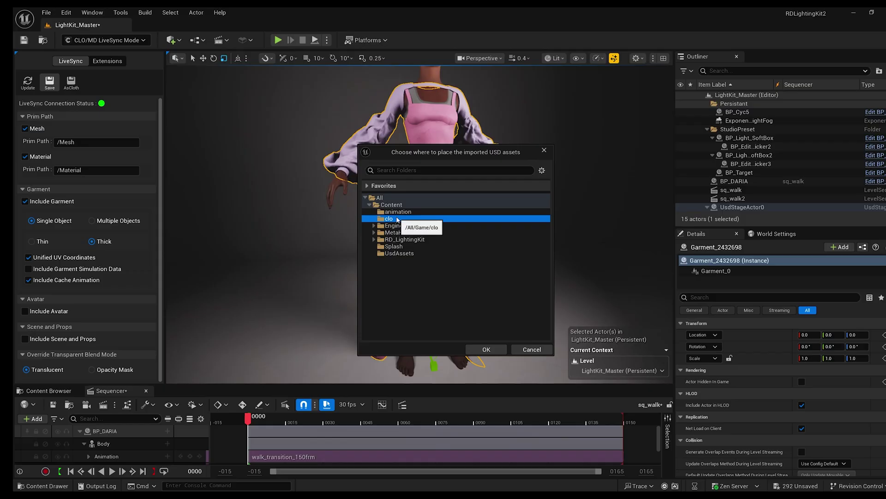
pyautogui.click(487, 349)
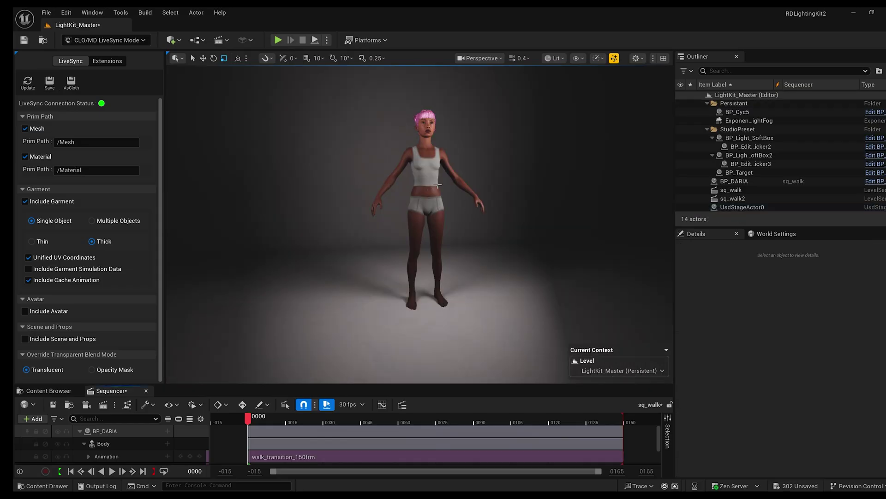
# Browse Content > clo > look04 > GeometryCaches and drag the Garment cache onto DARIA in the viewport.
pyautogui.click(48, 390)
pyautogui.moveTo(301, 385); pyautogui.dragTo(310, 335)
pyautogui.click(333, 352)
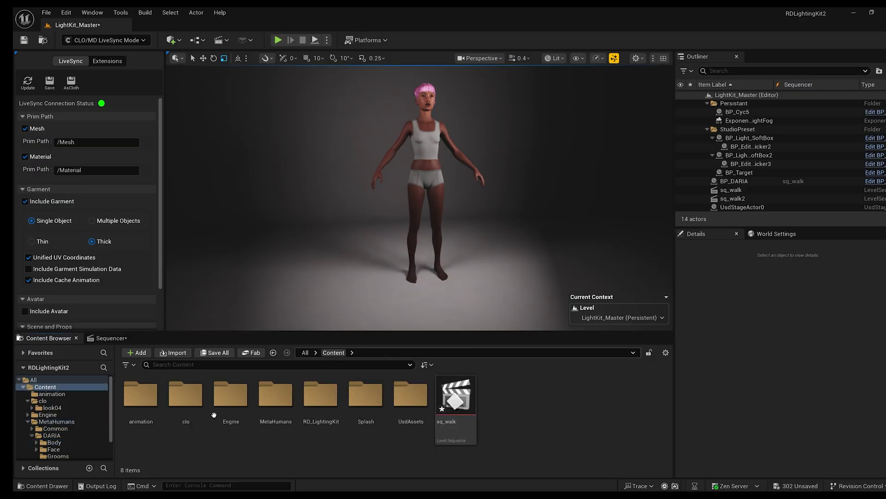
pyautogui.doubleClick(190, 405)
pyautogui.doubleClick(141, 394)
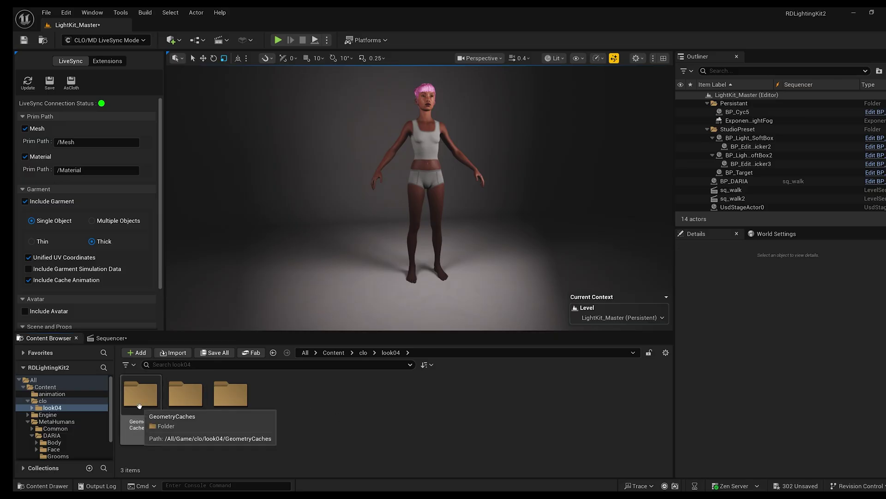
pyautogui.doubleClick(141, 397)
pyautogui.click(141, 399)
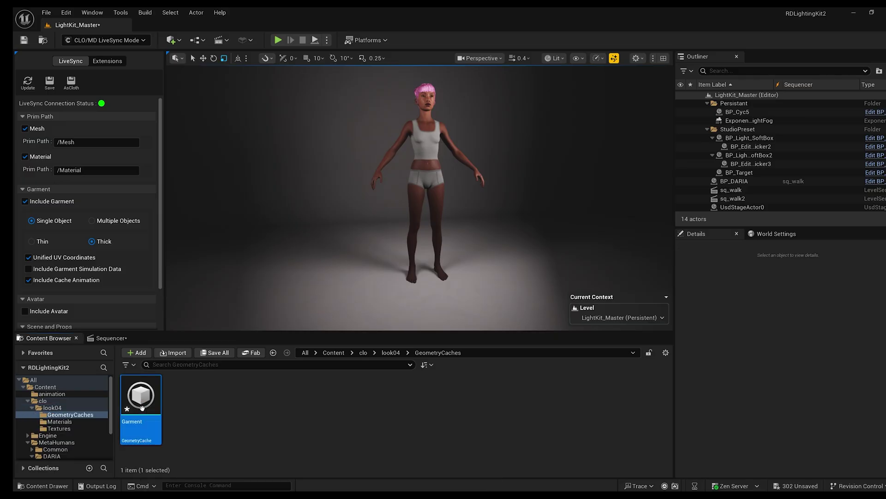
pyautogui.moveTo(307, 297); pyautogui.dragTo(422, 258)
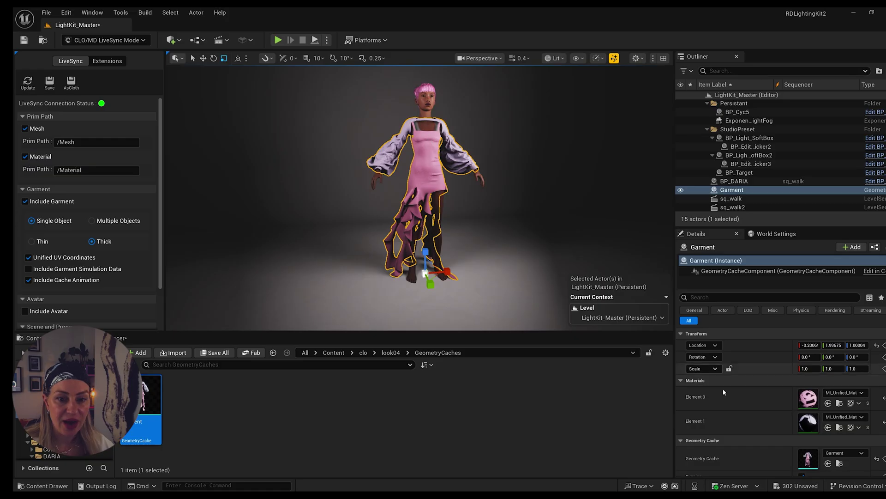
# Copy BP_DARIA's location (0,0,0) onto the Garment, then bring back the sq_walk sequence.
pyautogui.click(876, 344)
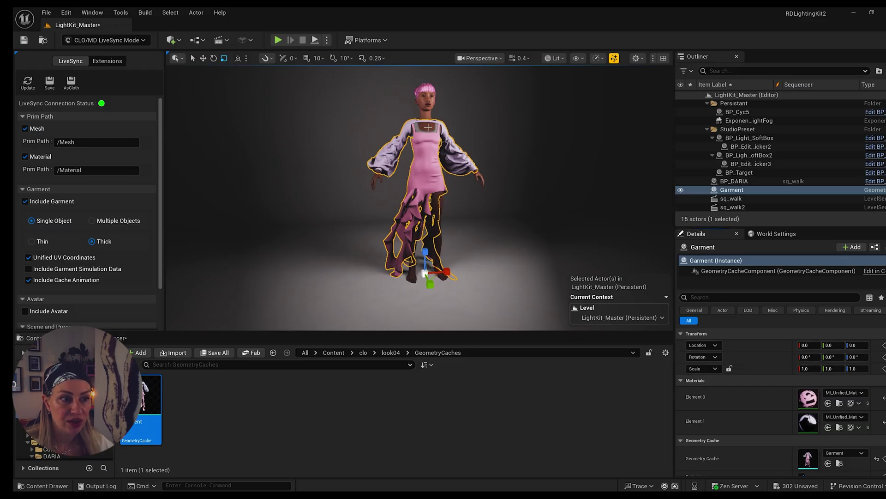
pyautogui.click(429, 127)
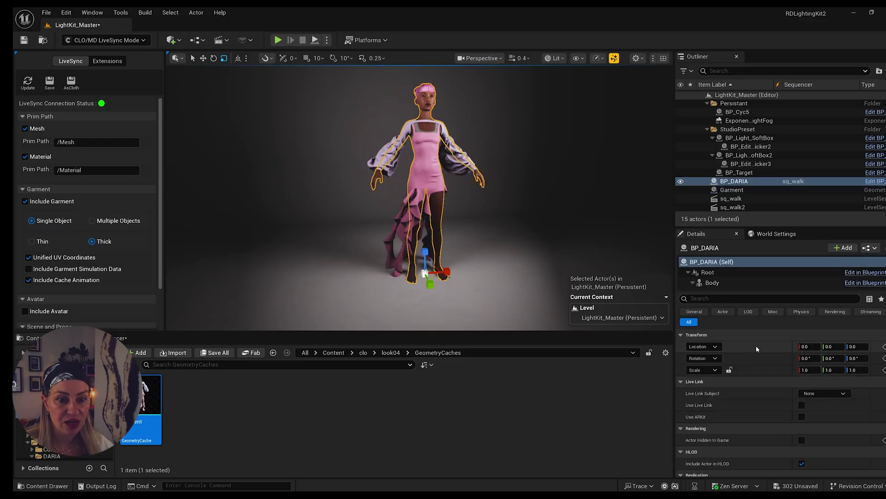
pyautogui.rightClick(777, 347)
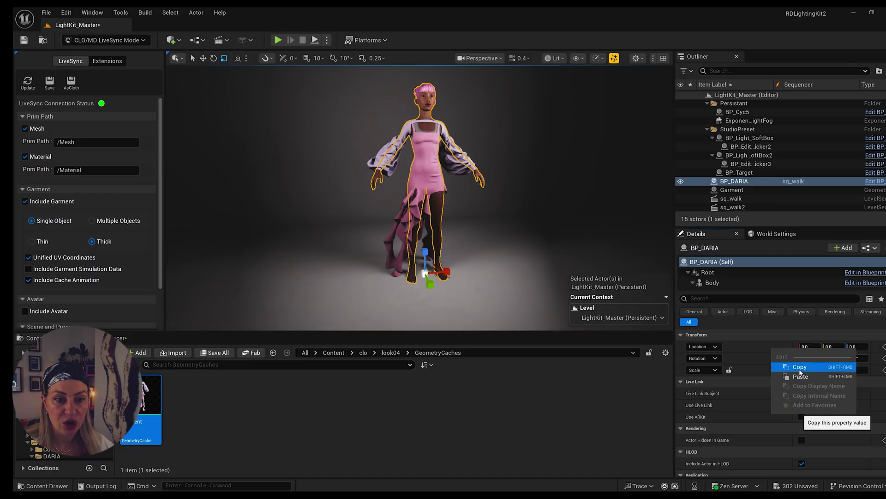
pyautogui.click(813, 367)
pyautogui.click(417, 217)
pyautogui.rightClick(785, 345)
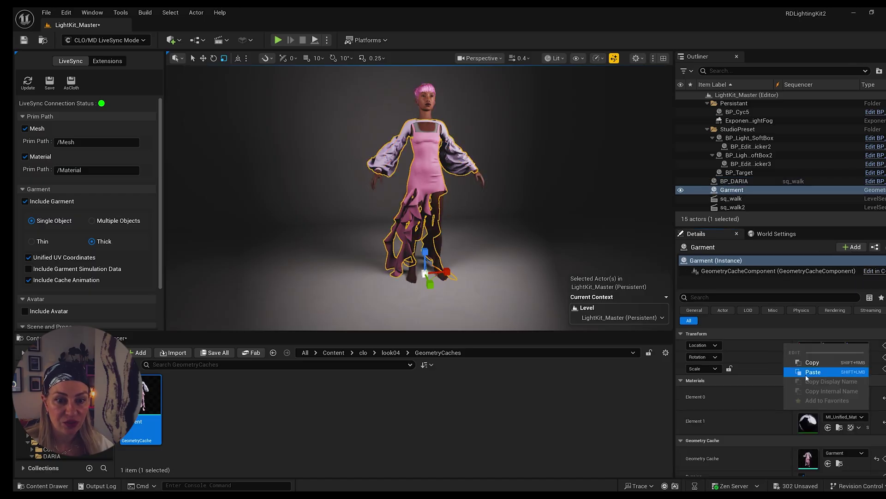
pyautogui.click(805, 375)
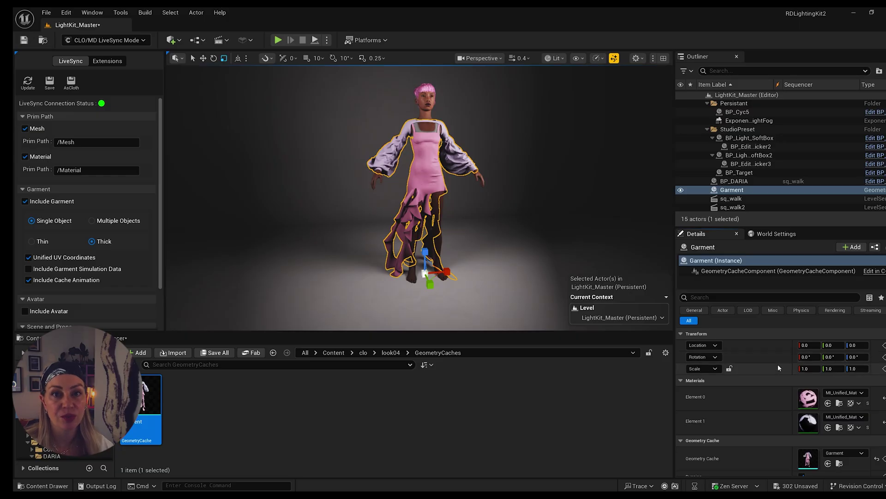
pyautogui.click(113, 337)
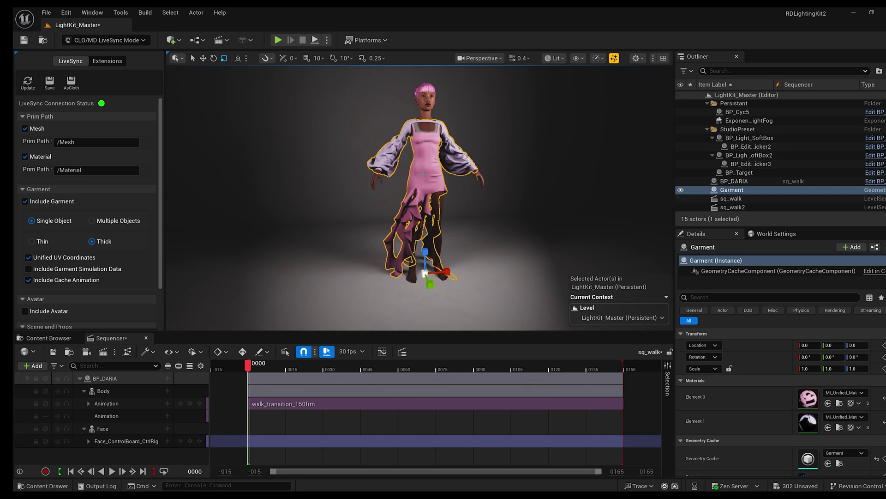
# Add the Garment to sq_walk and give it a Geometry Cache track.
pyautogui.moveTo(731, 190); pyautogui.dragTo(139, 407)
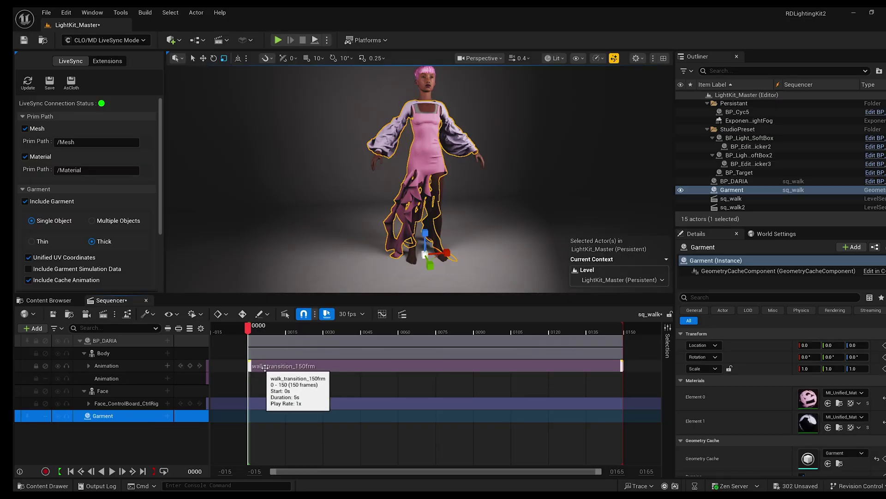
pyautogui.click(168, 416)
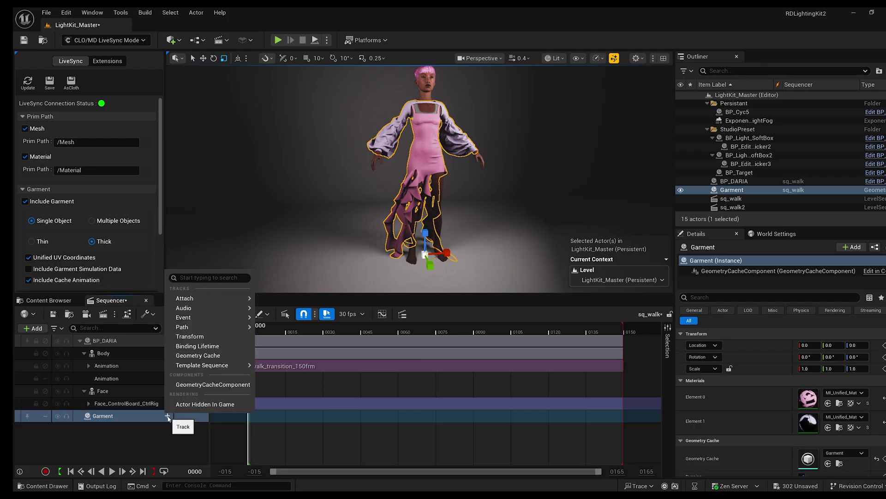
pyautogui.click(214, 356)
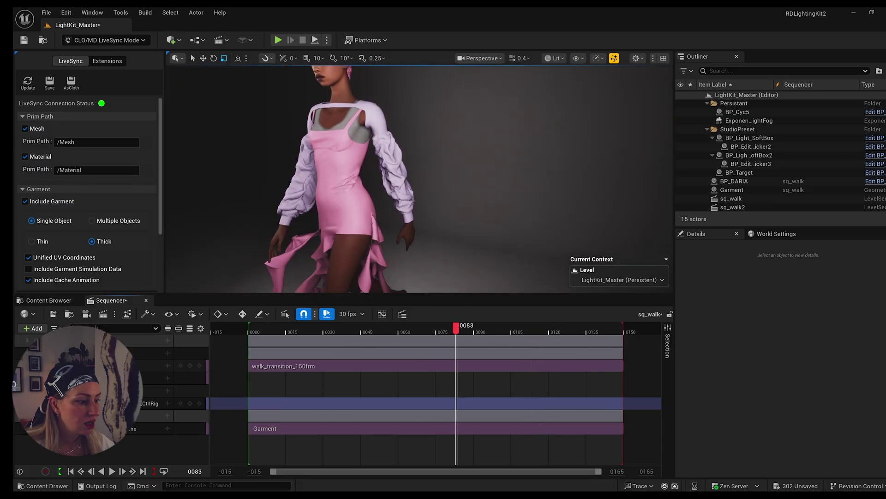
# Preview sq_walk with looping toggled, then start the playback range at frame 0030 and play.
pyautogui.click(163, 471)
pyautogui.click(112, 471)
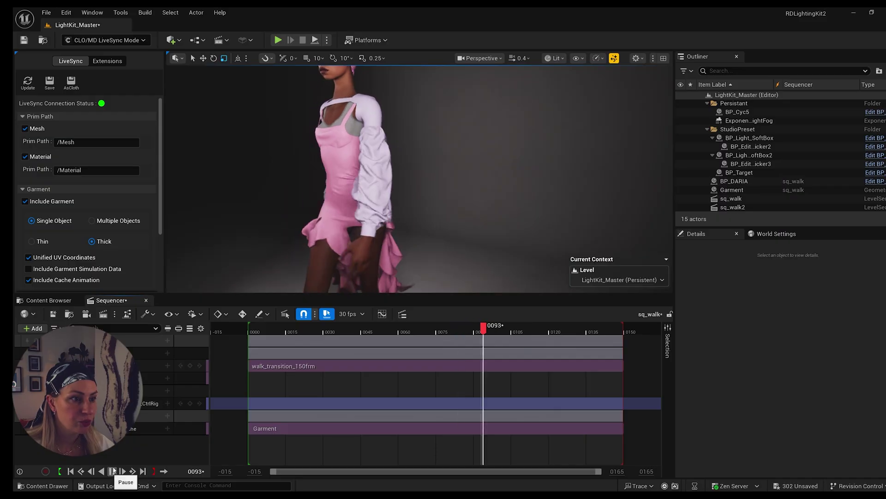
pyautogui.click(164, 471)
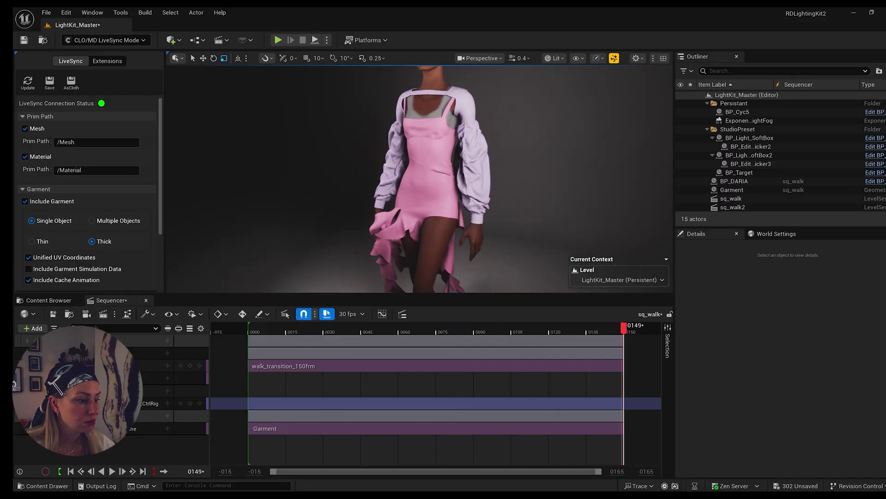
pyautogui.click(111, 471)
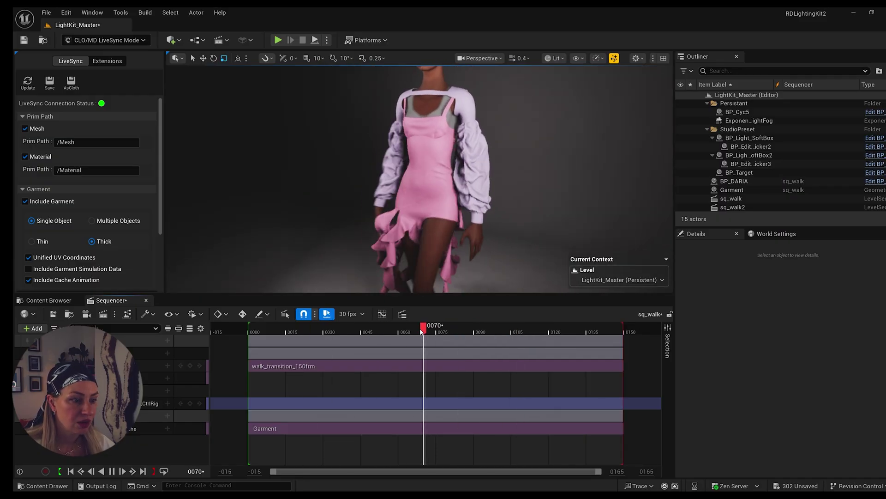
pyautogui.click(323, 331)
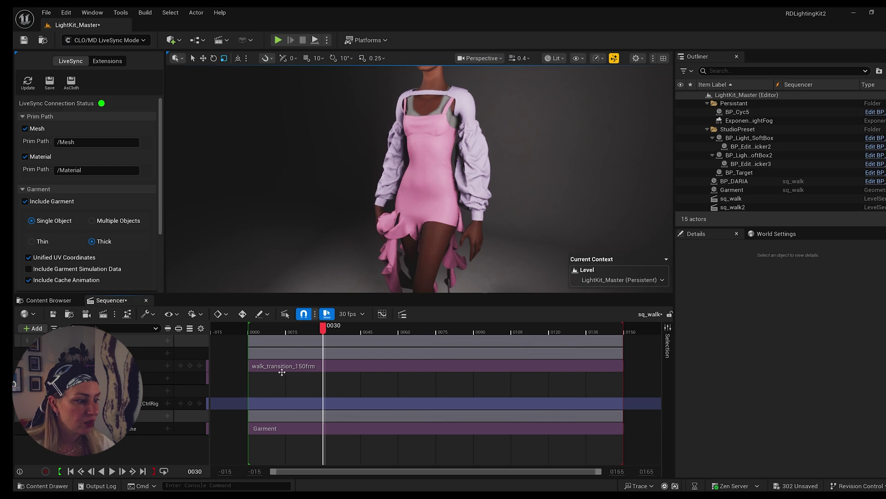
pyautogui.click(60, 471)
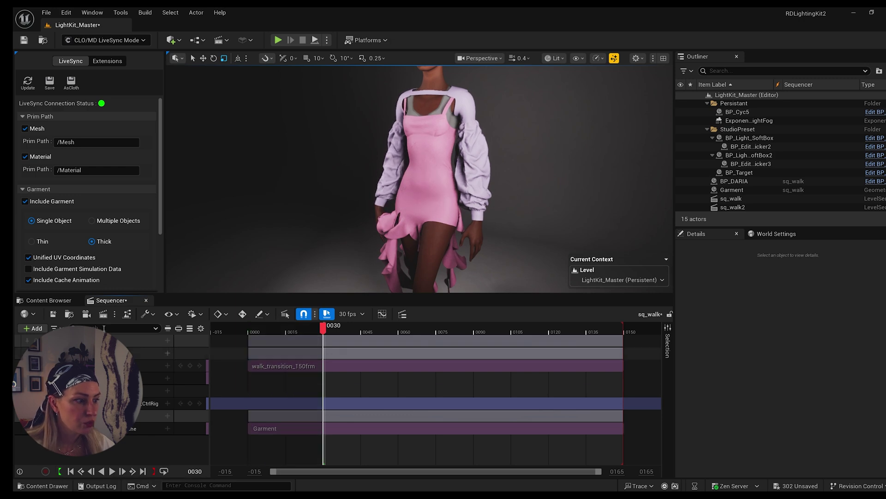
pyautogui.press('space')
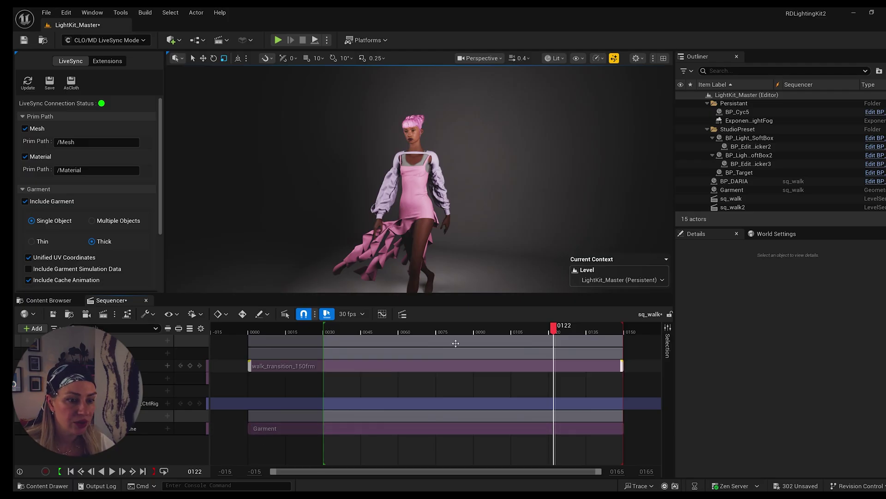
# Slide the Garment cache section one frame later and scrub from 0030 to check the sync.
pyautogui.moveTo(555, 329); pyautogui.dragTo(323, 329)
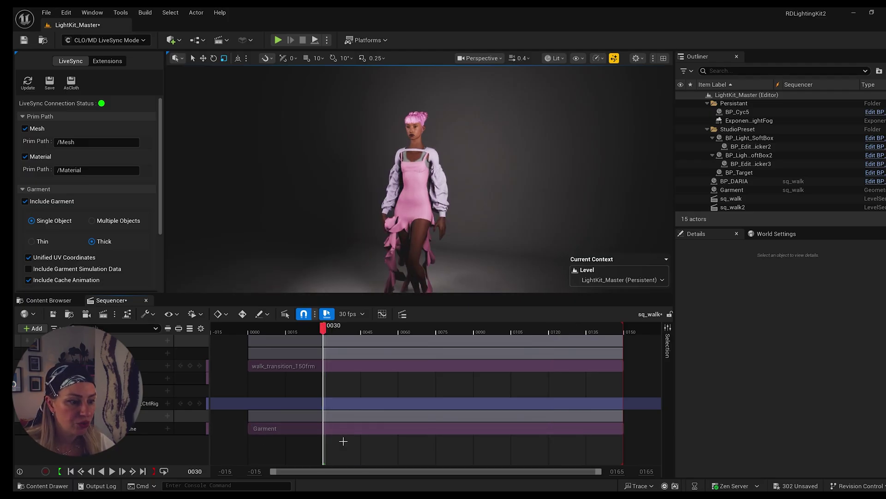
pyautogui.moveTo(341, 429); pyautogui.dragTo(342, 430)
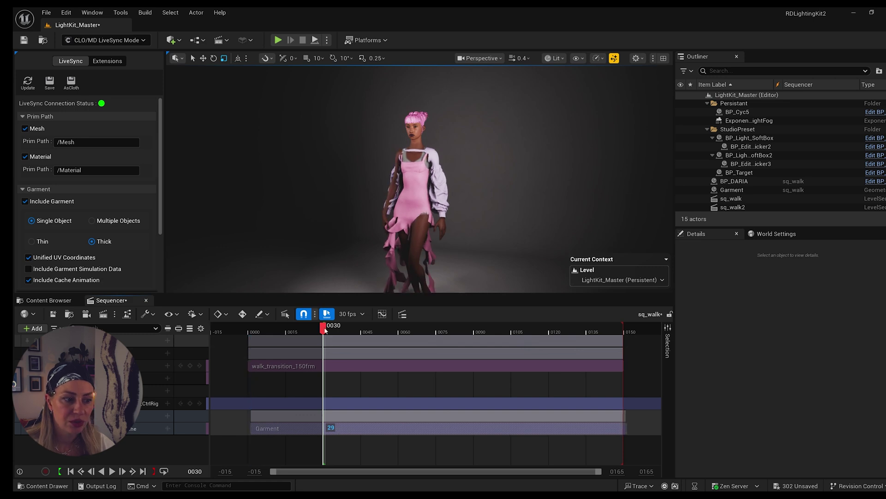
pyautogui.moveTo(323, 329); pyautogui.dragTo(369, 358)
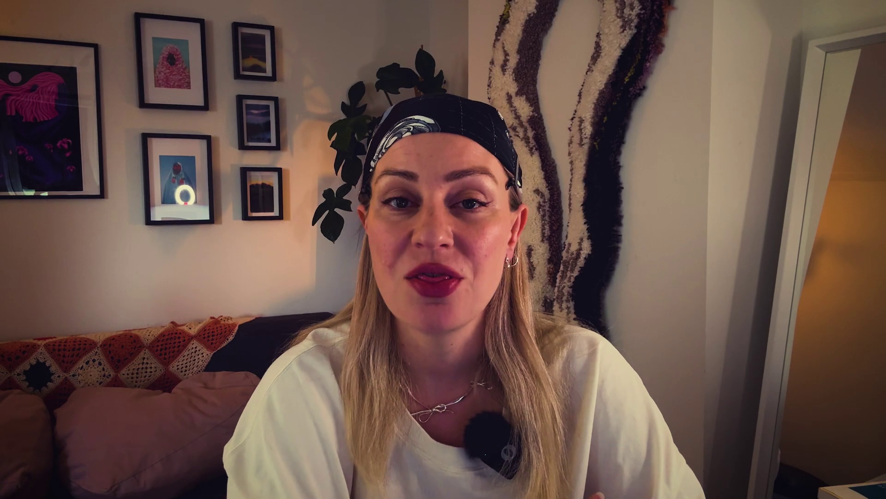